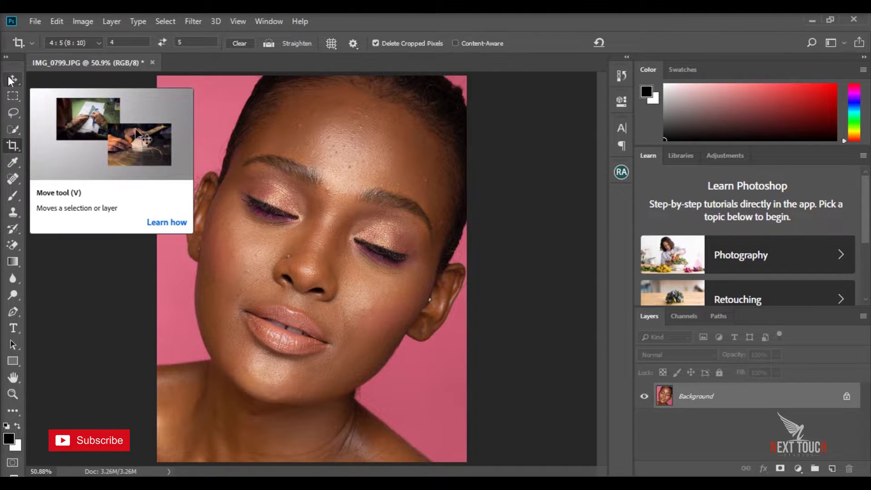
Crop the portrait with the 4 : 5 (8 : 10) ratio preset and commit the crop.
click(10, 79)
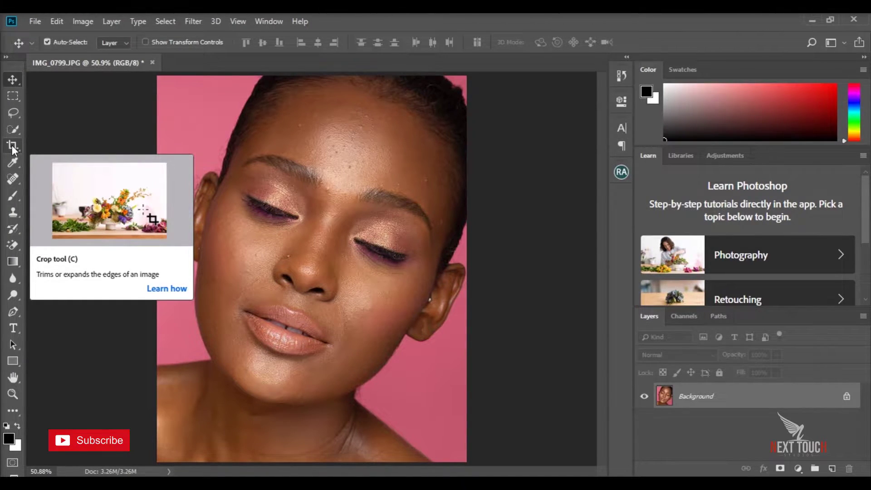
click(14, 151)
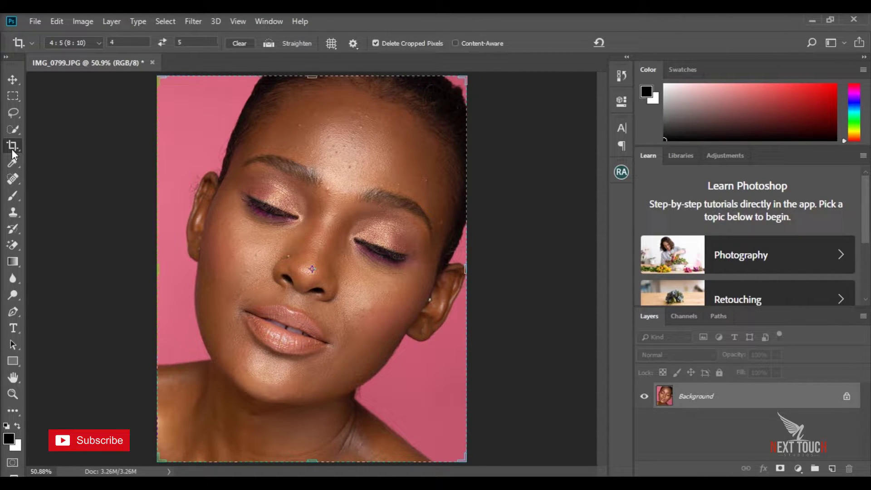
click(98, 43)
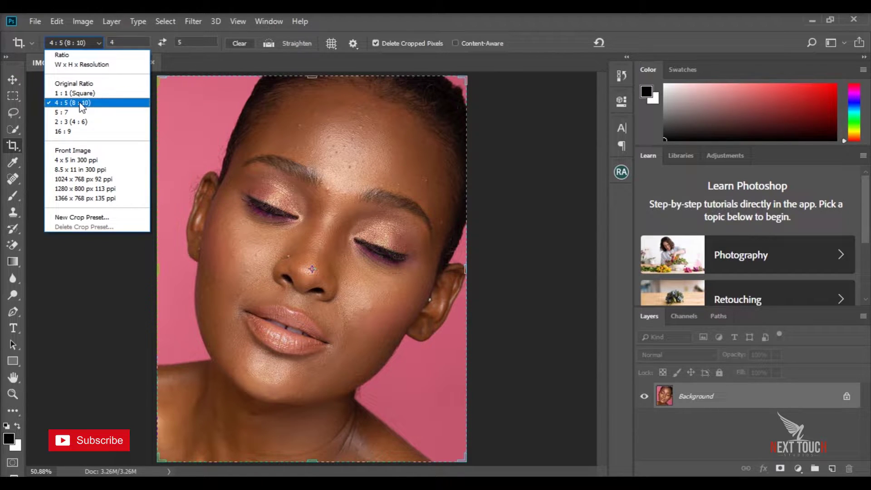
click(82, 103)
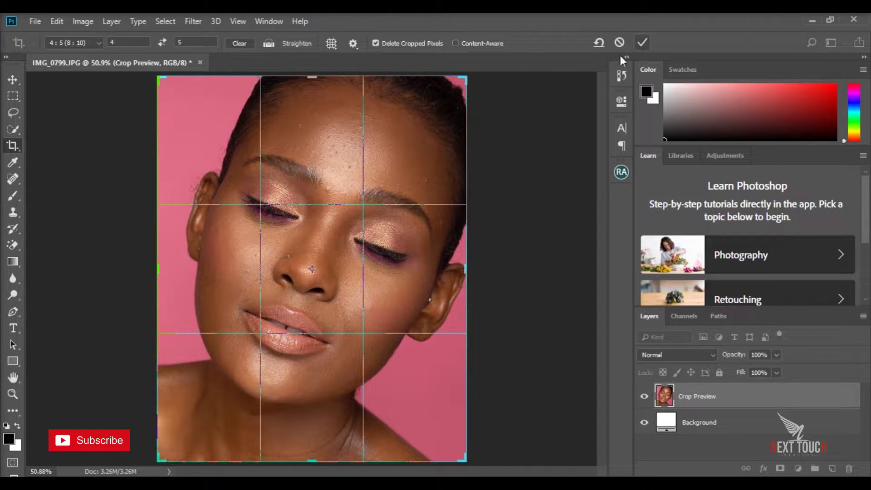
click(643, 42)
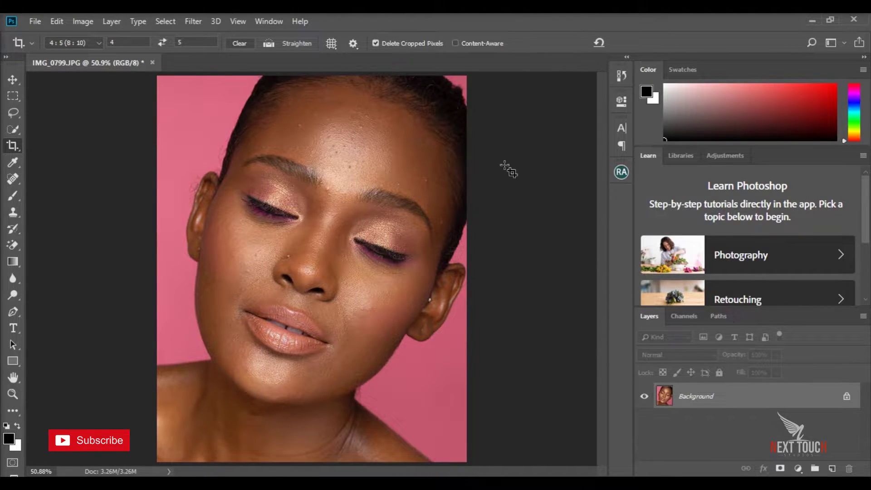
Duplicate the Background layer as a new layer named 'og'.
click(13, 80)
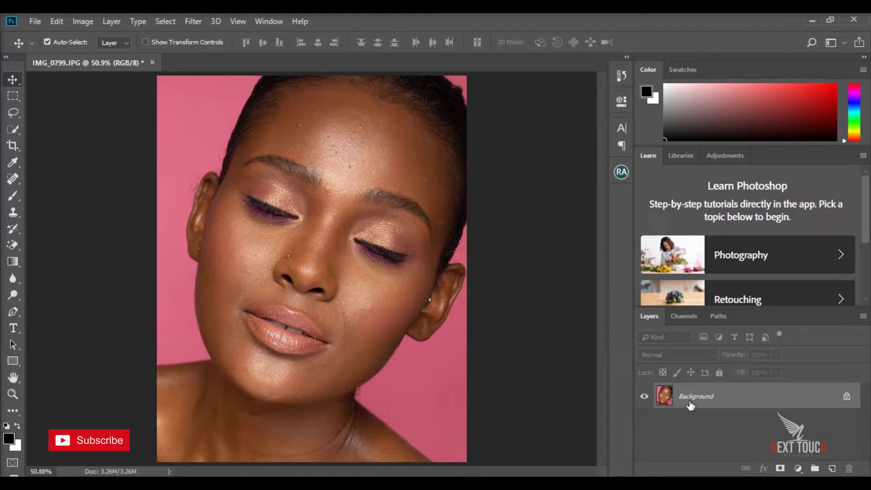
right_click(784, 396)
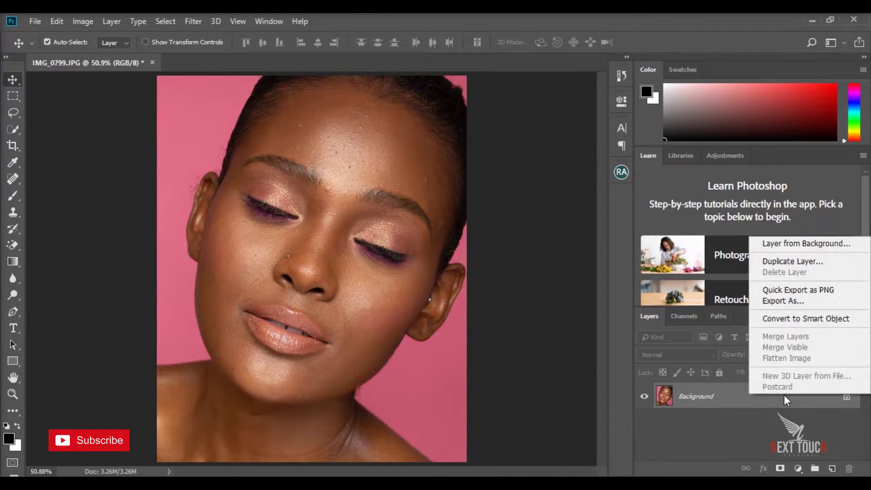
click(769, 263)
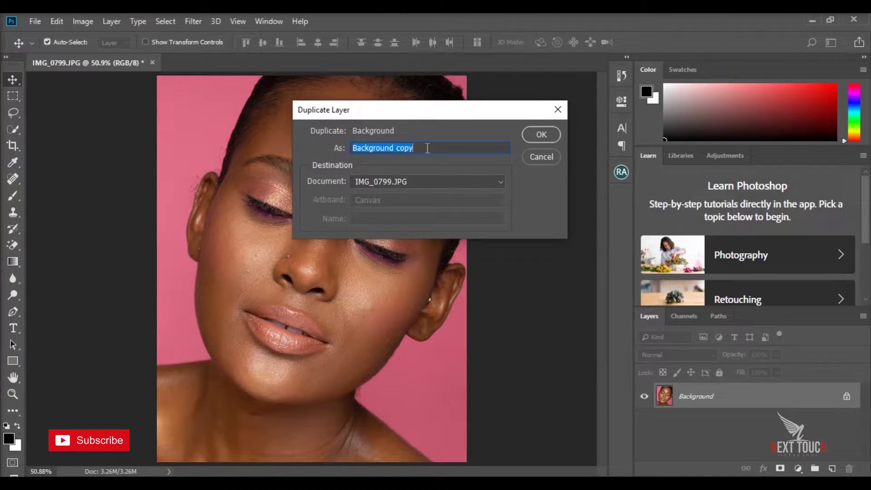
text(og)
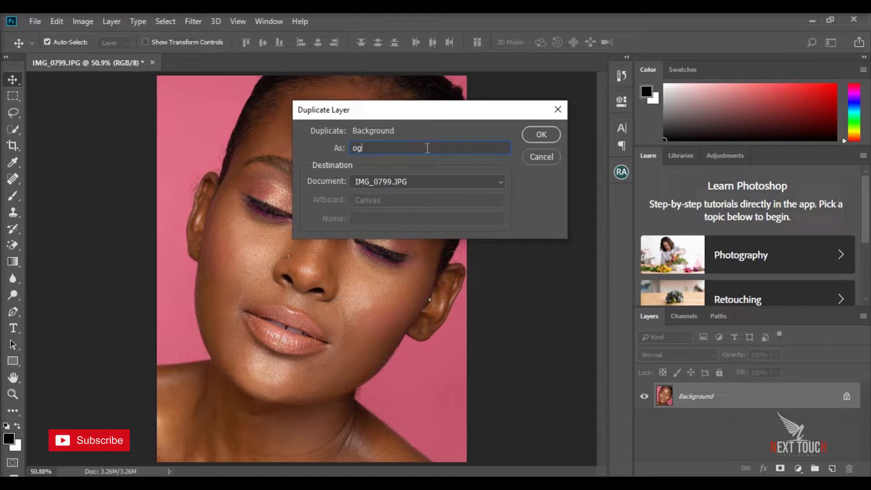
click(540, 135)
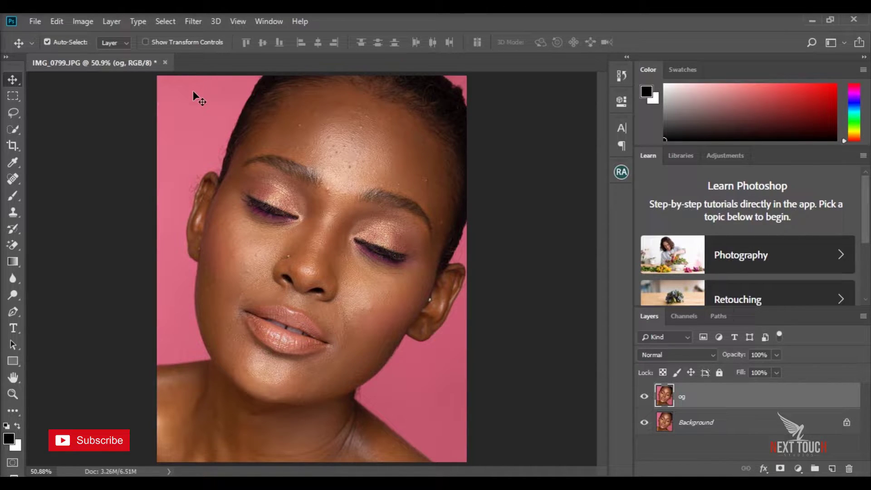
Launch the Camera Raw Filter on the og layer.
click(190, 22)
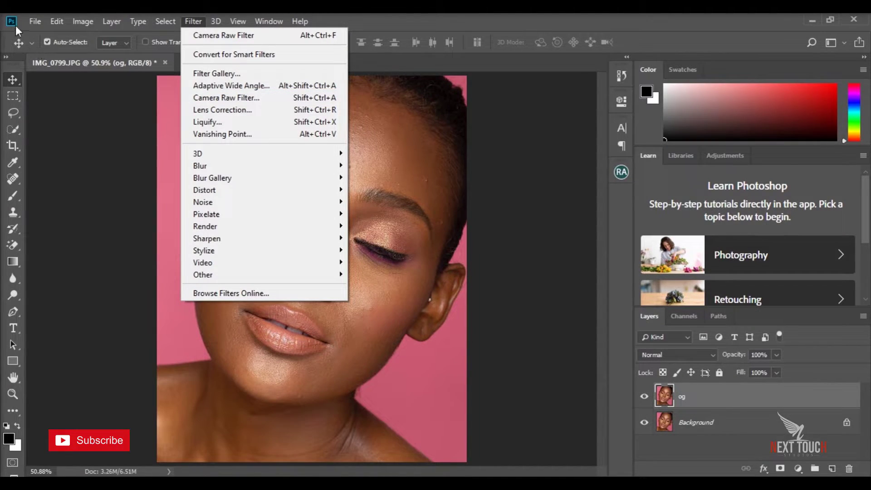
key(Escape)
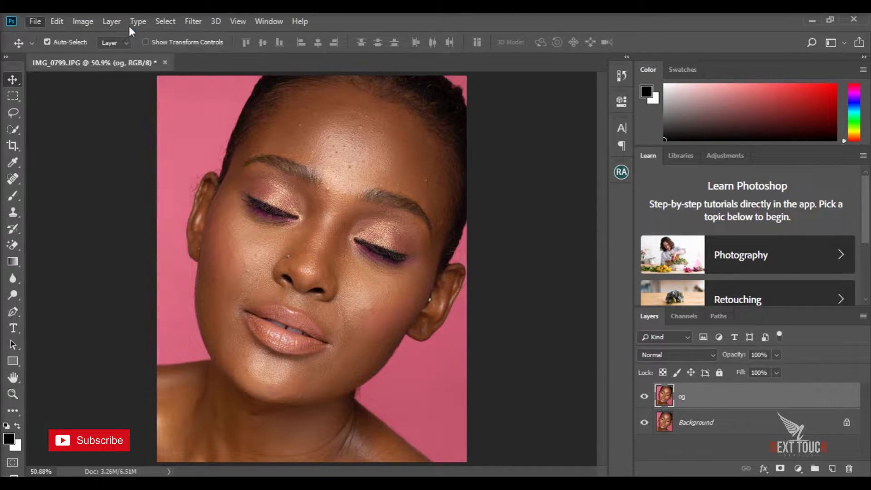
click(166, 23)
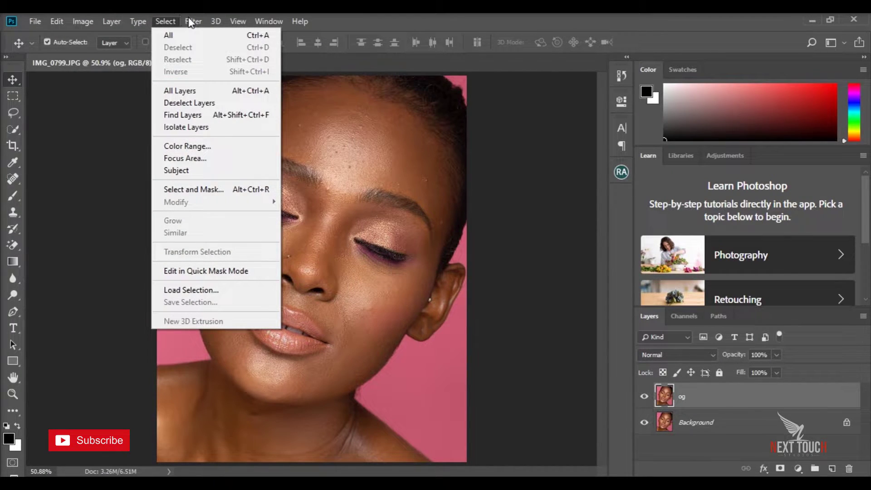
key(Escape)
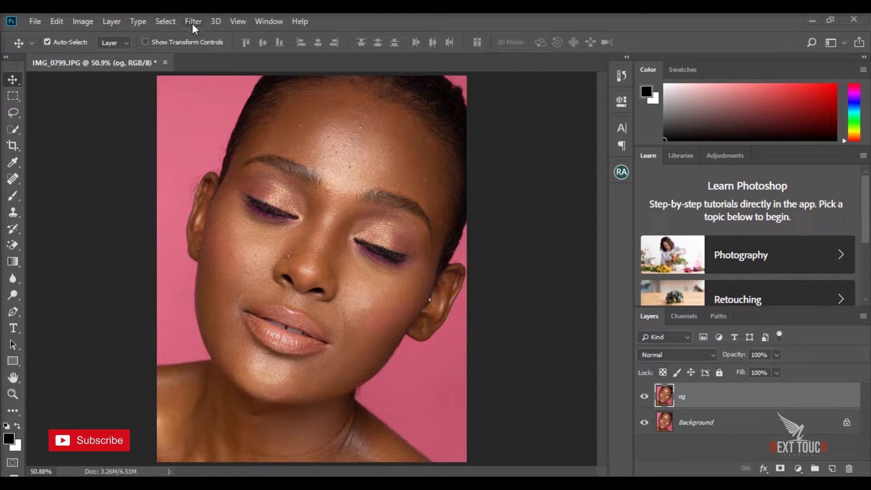
click(192, 23)
click(224, 98)
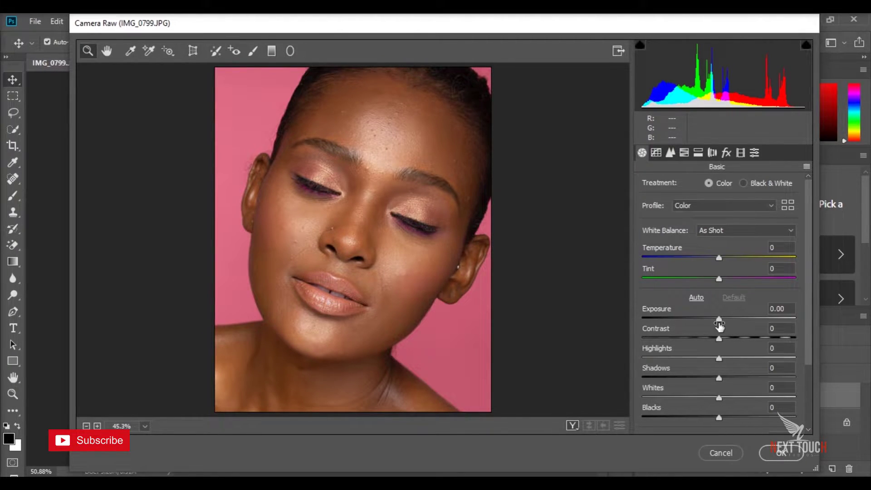
Set Exposure +0.30, Contrast +8, Highlights -15, Shadows -11, Whites +2 and apply.
drag(719, 323, 724, 320)
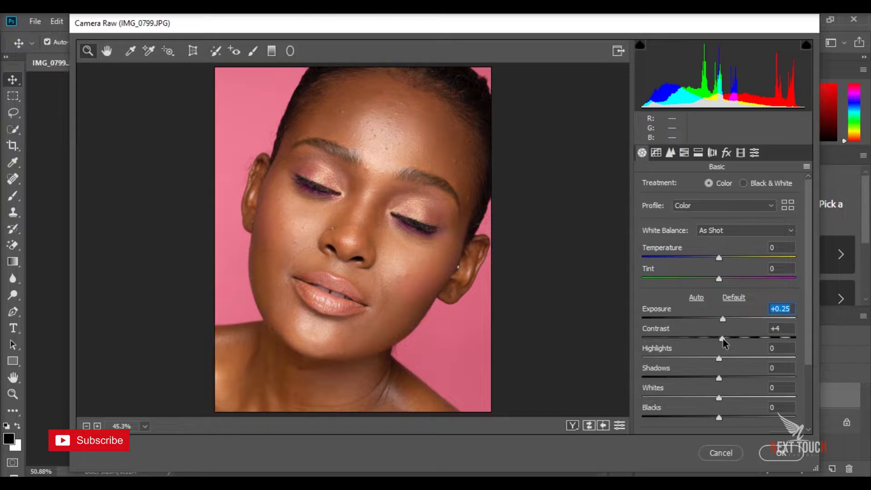
mouse_move(723, 339)
mouse_down()
mouse_move(727, 351)
mouse_move(703, 380)
mouse_move(720, 400)
mouse_move(719, 423)
mouse_up()
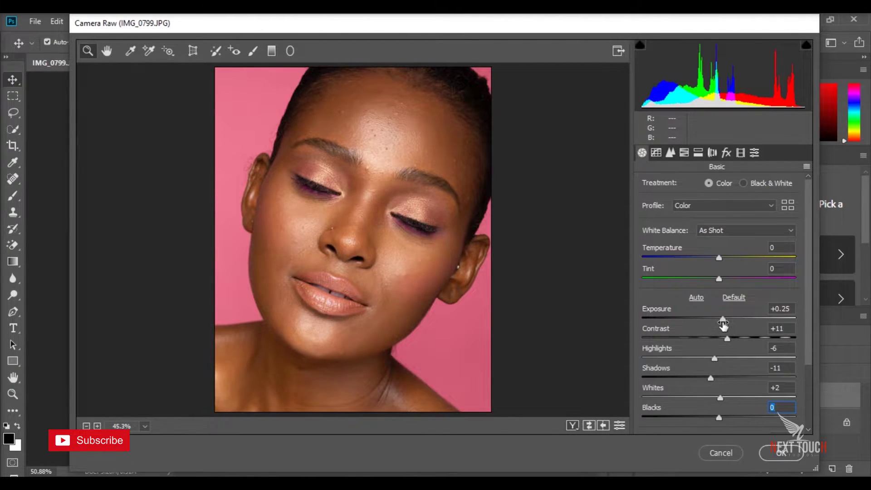
drag(722, 320, 724, 320)
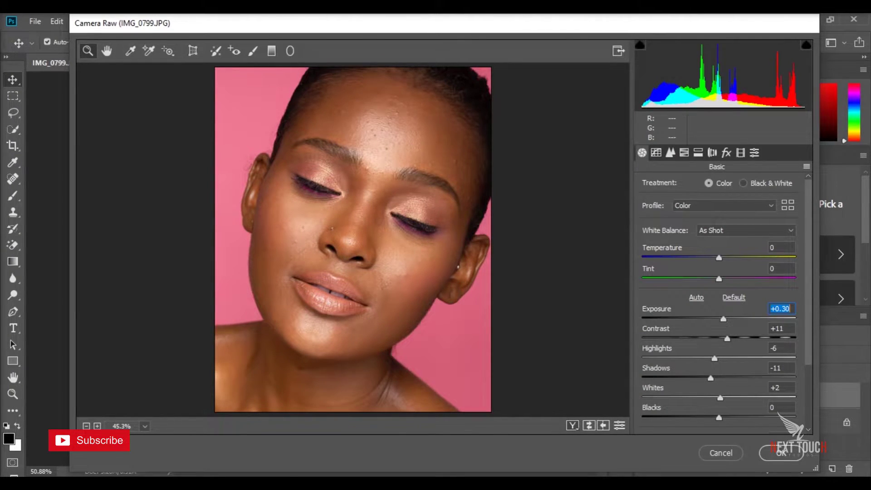
click(571, 426)
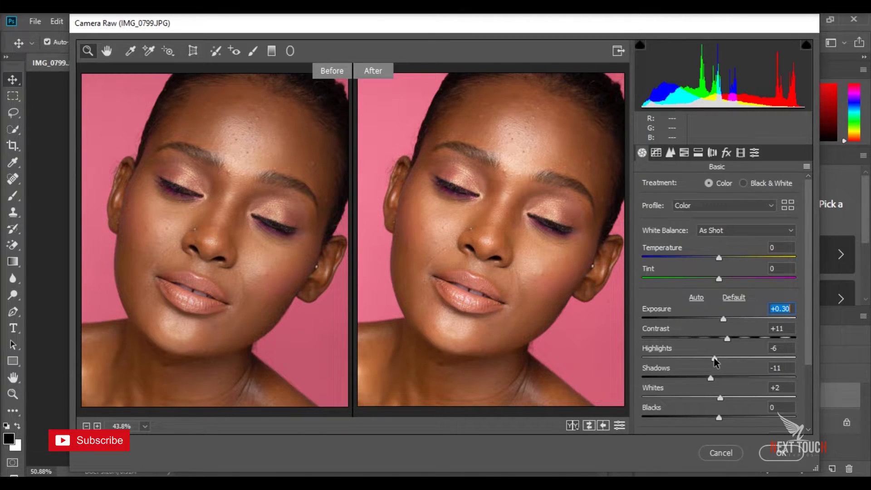
drag(714, 358, 699, 368)
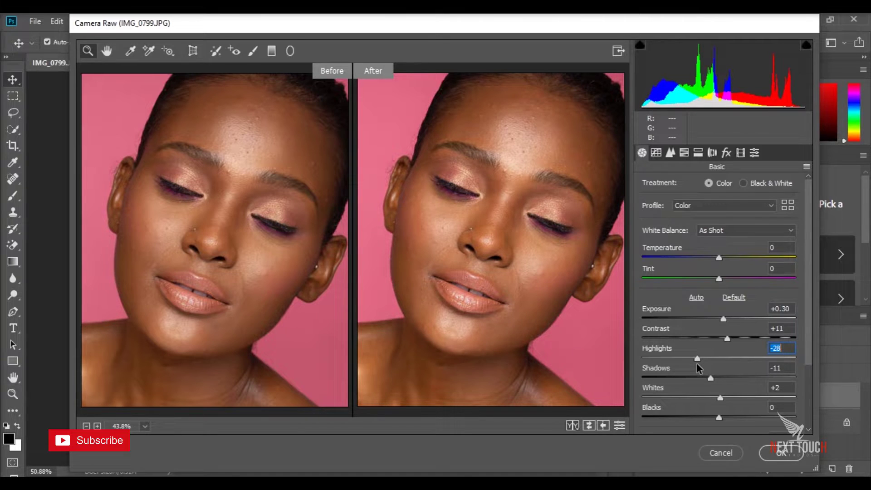
drag(699, 368, 708, 368)
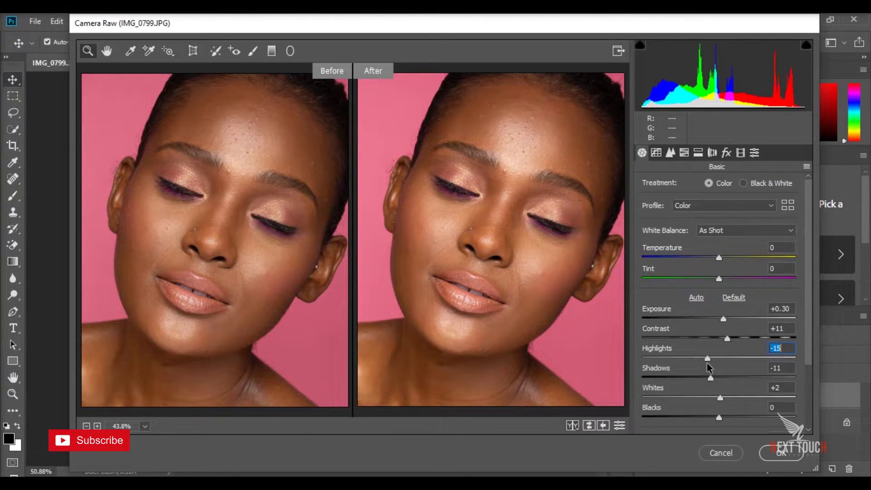
drag(728, 338, 726, 340)
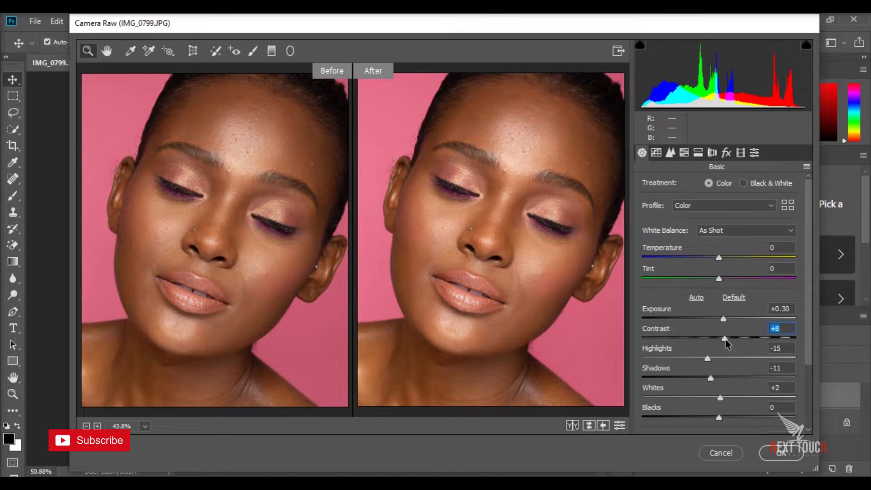
click(780, 453)
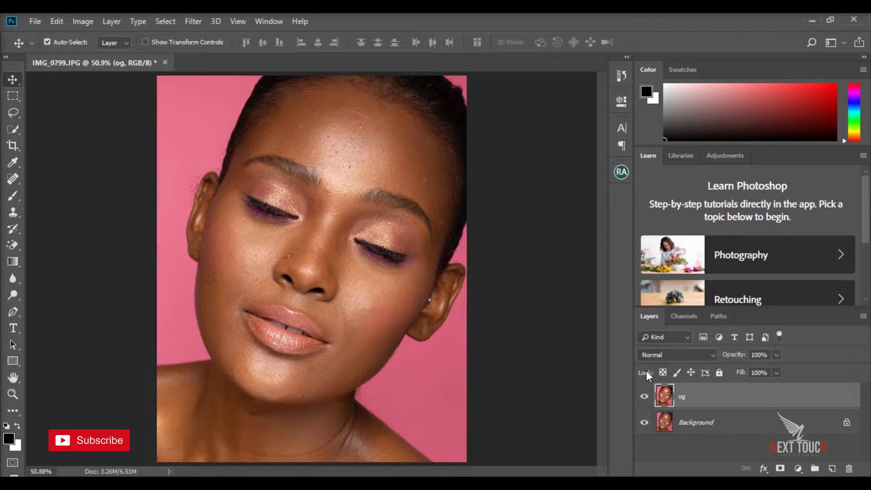
Compare og with the original, zoom to 100% on the face, and pick the Spot Healing Brush.
click(645, 398)
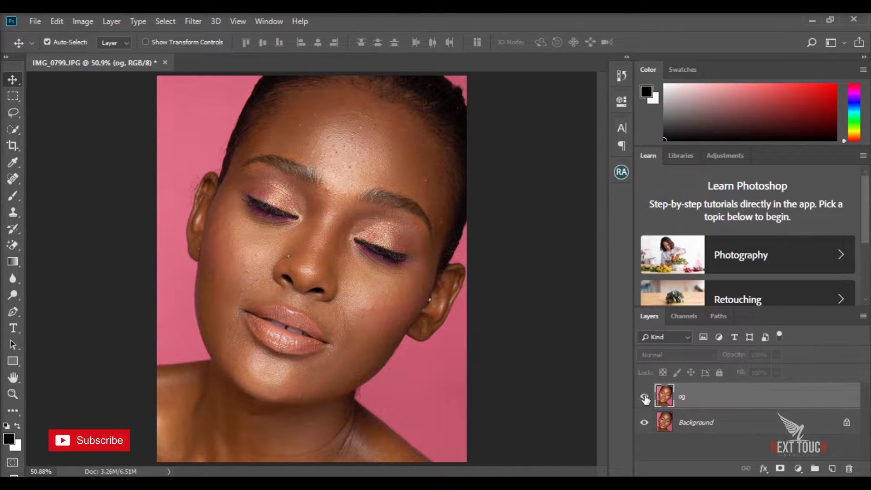
click(645, 398)
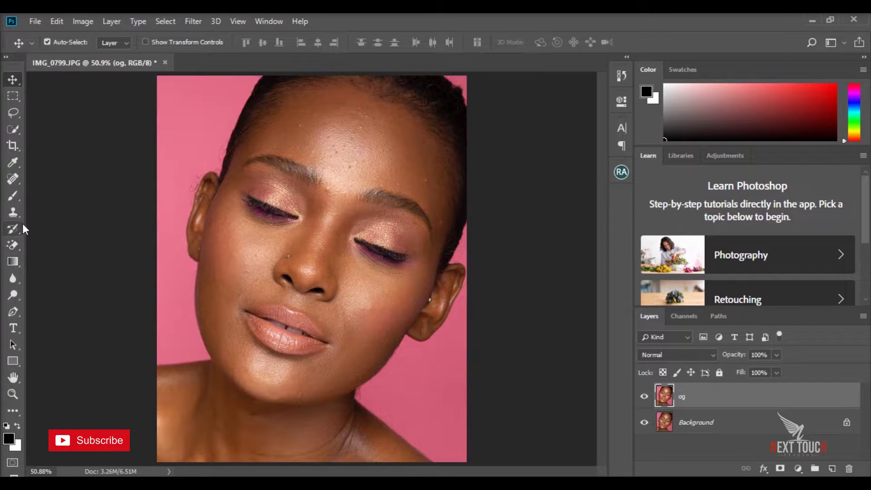
click(12, 394)
click(349, 234)
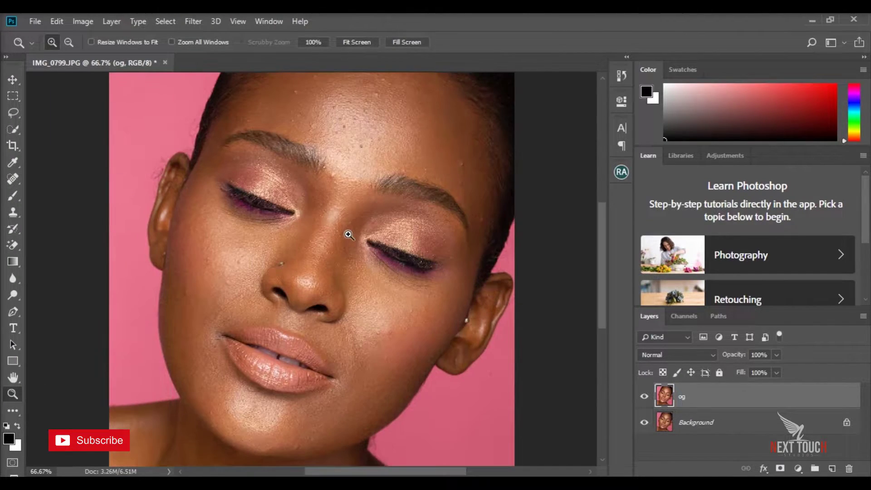
click(349, 235)
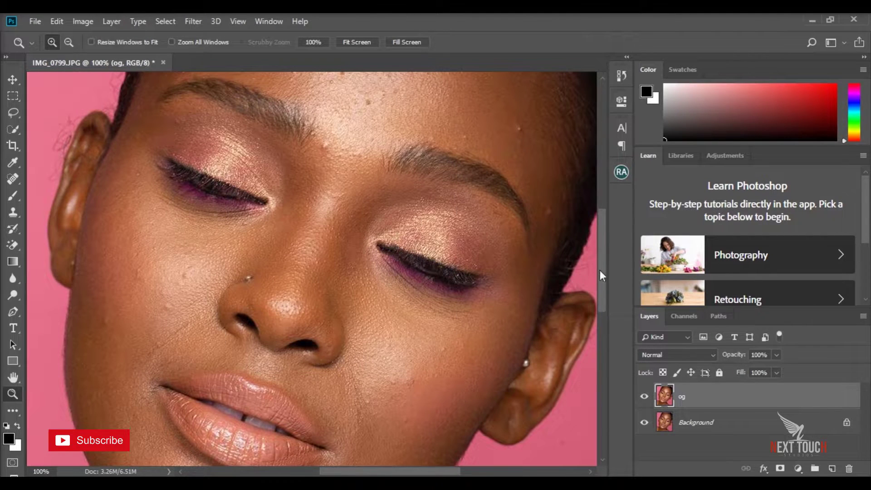
drag(601, 272, 605, 232)
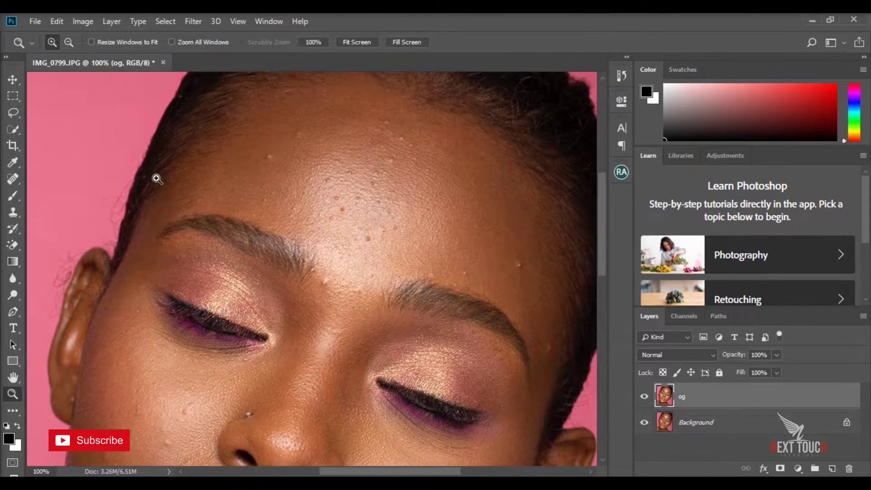
click(18, 178)
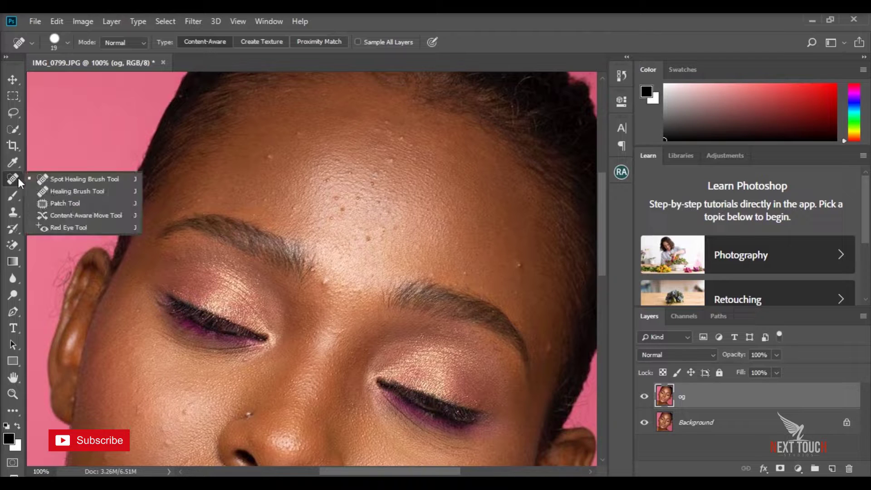
click(108, 181)
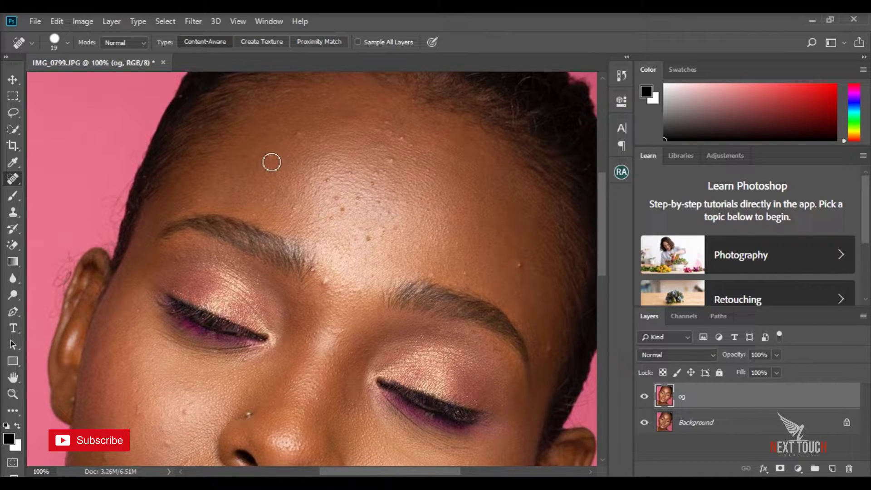
Heal the moles, spots and bumps across the upper and middle forehead.
click(272, 162)
click(299, 131)
click(381, 140)
click(399, 140)
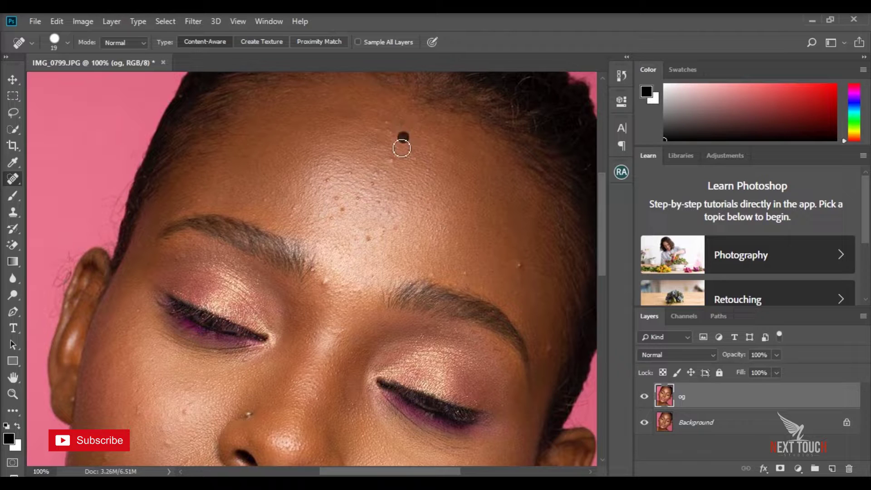
click(391, 162)
click(379, 189)
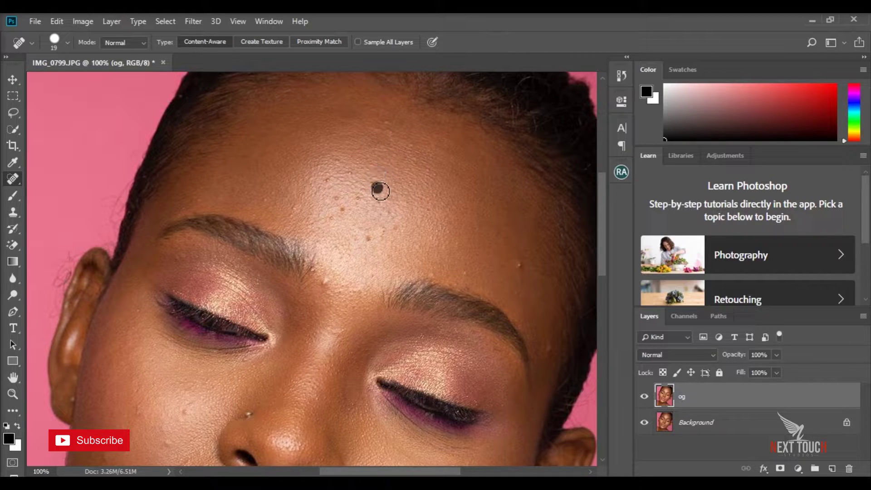
click(364, 202)
click(346, 216)
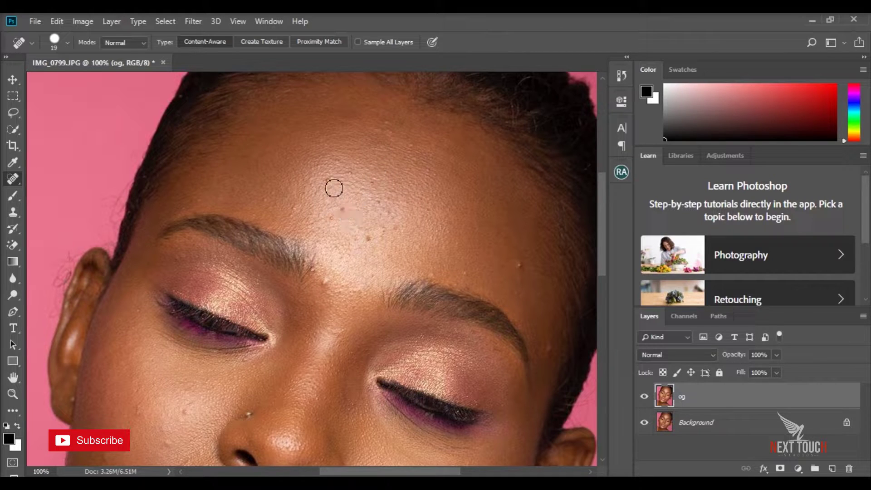
click(330, 182)
click(339, 167)
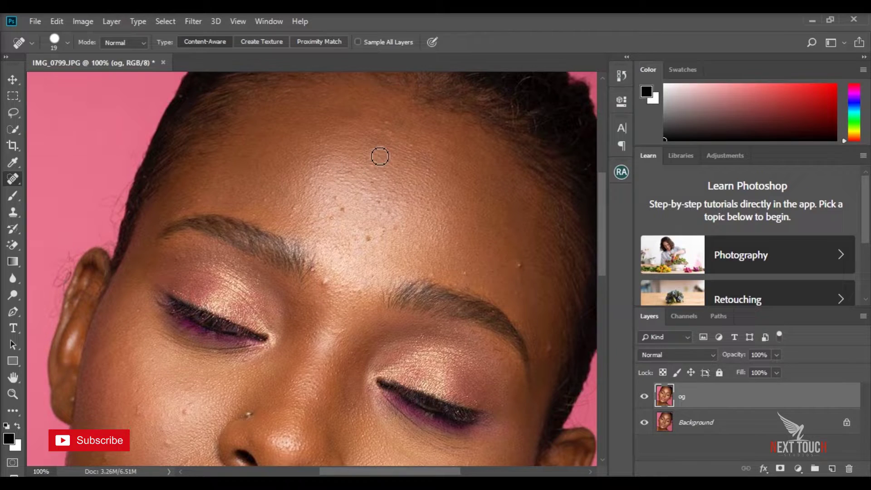
click(387, 130)
click(411, 155)
click(432, 173)
click(454, 160)
Heal the blemishes near the brow and across the lower forehead.
click(522, 265)
click(553, 351)
click(519, 278)
click(470, 275)
click(431, 272)
click(459, 250)
click(447, 220)
click(397, 230)
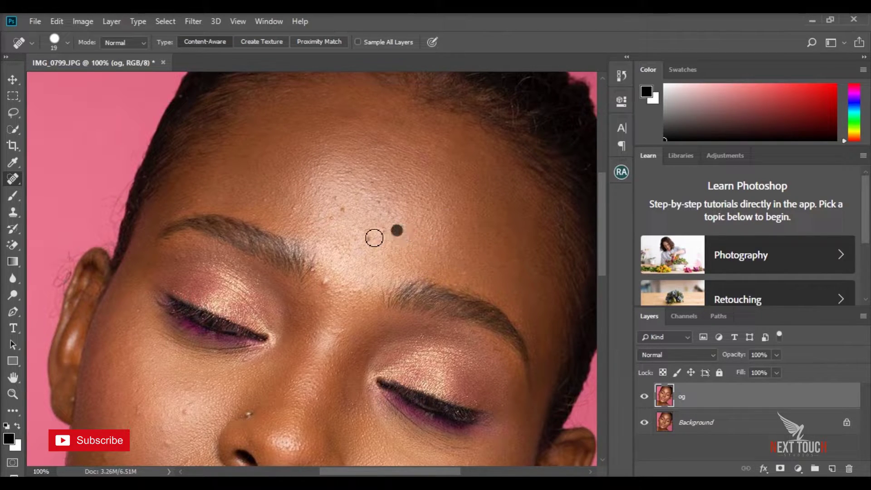
click(370, 237)
click(384, 209)
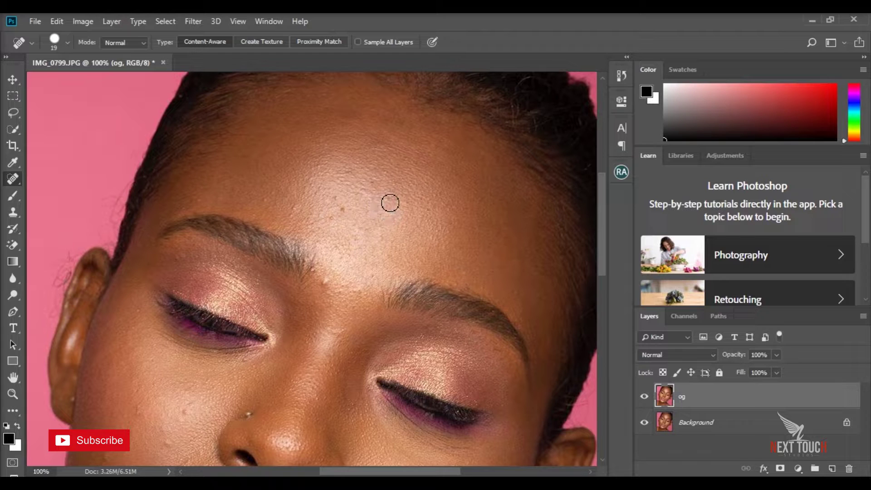
click(386, 194)
click(354, 175)
click(338, 194)
click(345, 210)
Heal spots between and above the brows and across the left cheek.
click(345, 288)
click(323, 287)
click(361, 286)
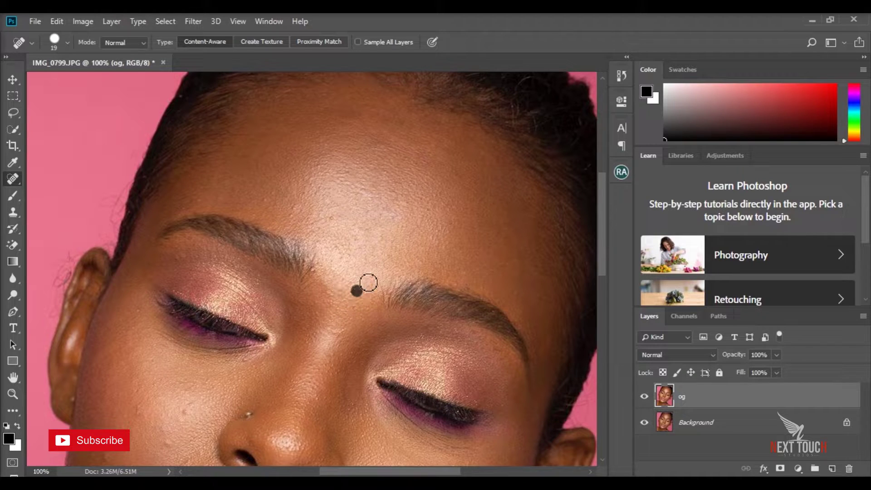
click(370, 266)
click(330, 245)
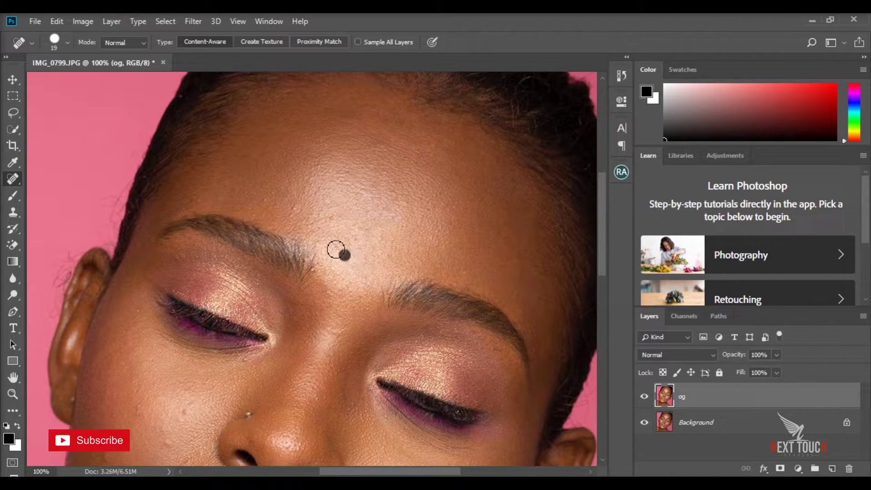
click(336, 222)
click(183, 413)
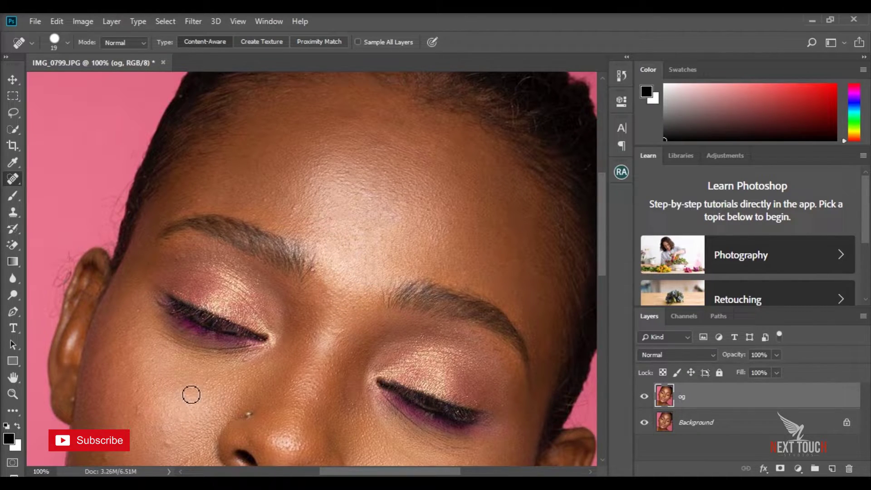
click(169, 440)
click(137, 405)
click(141, 384)
click(107, 457)
click(290, 205)
click(330, 257)
Heal right-cheek blemishes and smooth the texture and crease beside the nose.
drag(601, 207, 600, 269)
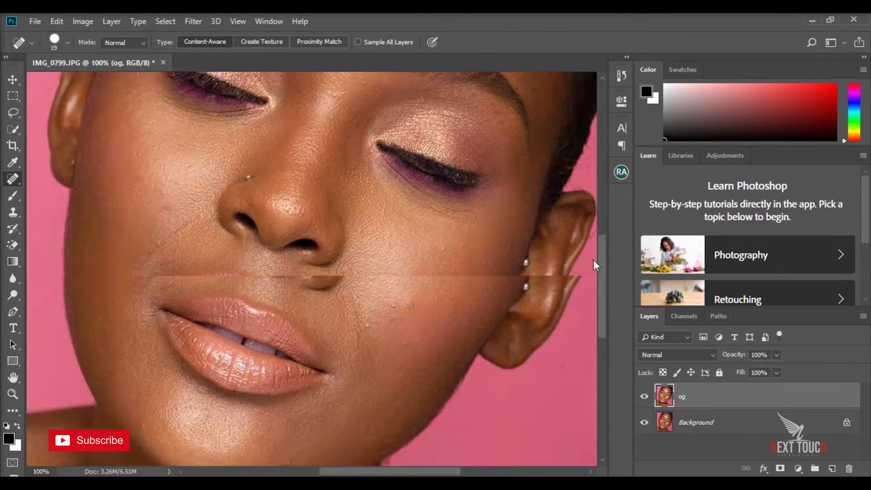
click(397, 285)
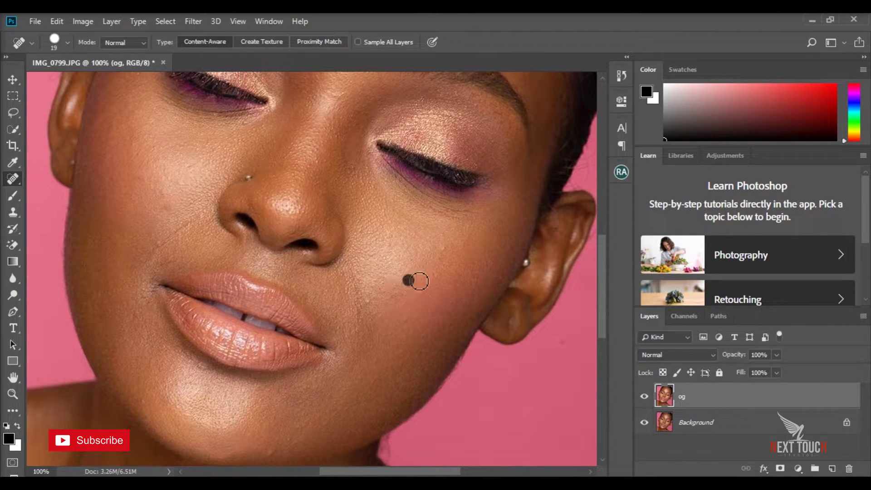
click(445, 250)
click(410, 325)
click(366, 298)
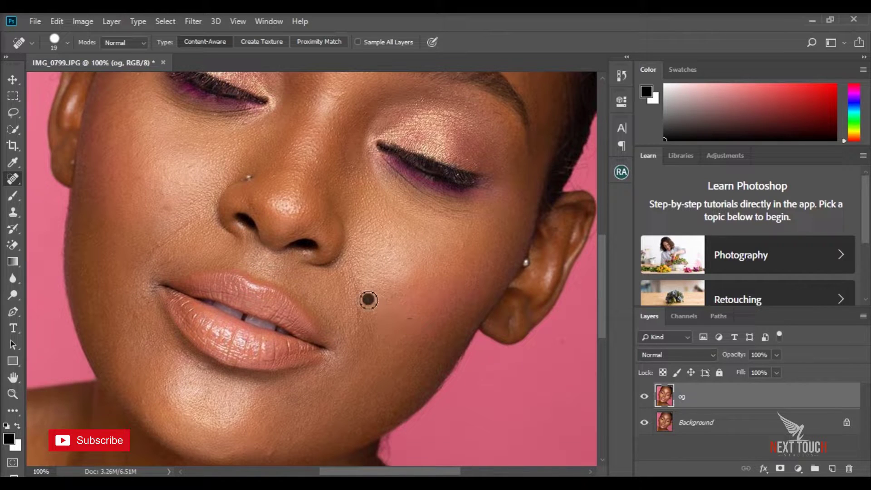
drag(360, 282, 365, 312)
click(369, 252)
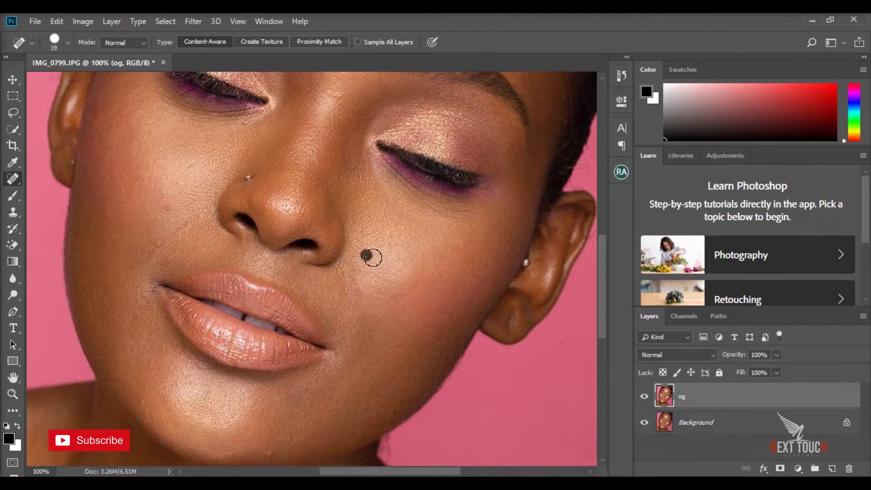
drag(198, 224, 152, 264)
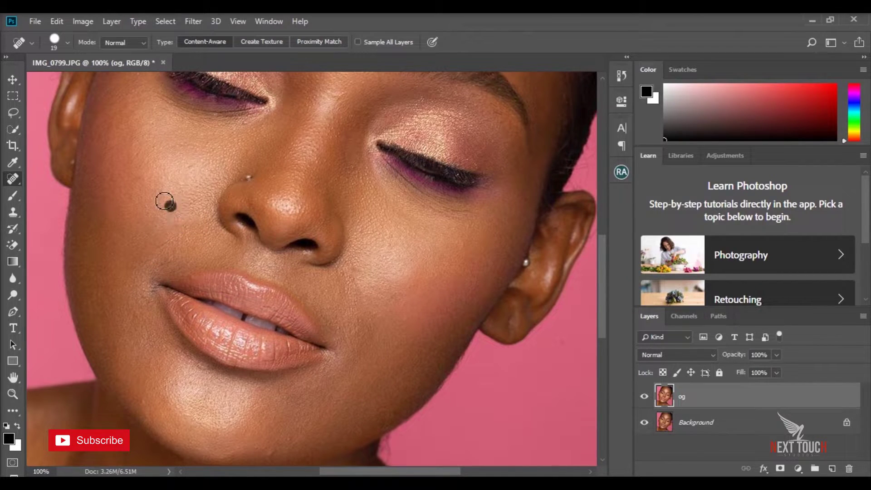
Heal remaining left-cheek spots, smooth the line near the mouth, and fix right-cheek spots.
mouse_move(178, 210)
mouse_down()
mouse_move(156, 189)
mouse_move(192, 172)
mouse_up()
click(197, 135)
click(136, 159)
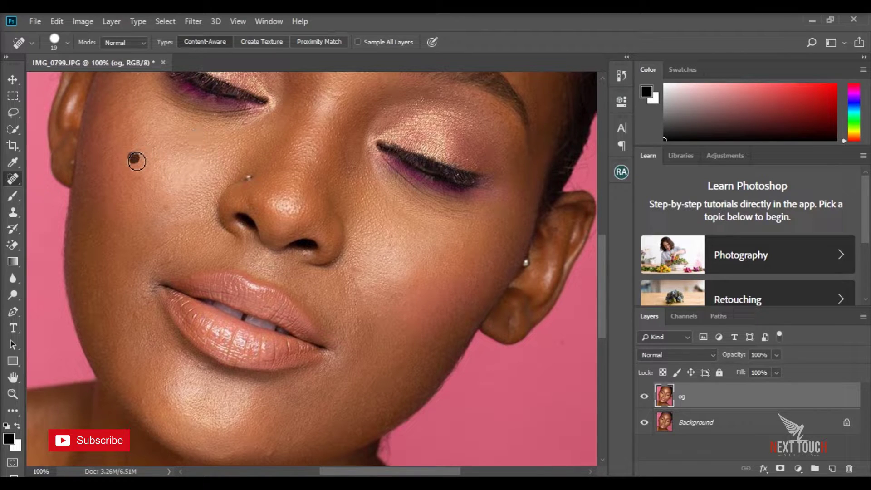
click(136, 177)
click(149, 187)
click(168, 210)
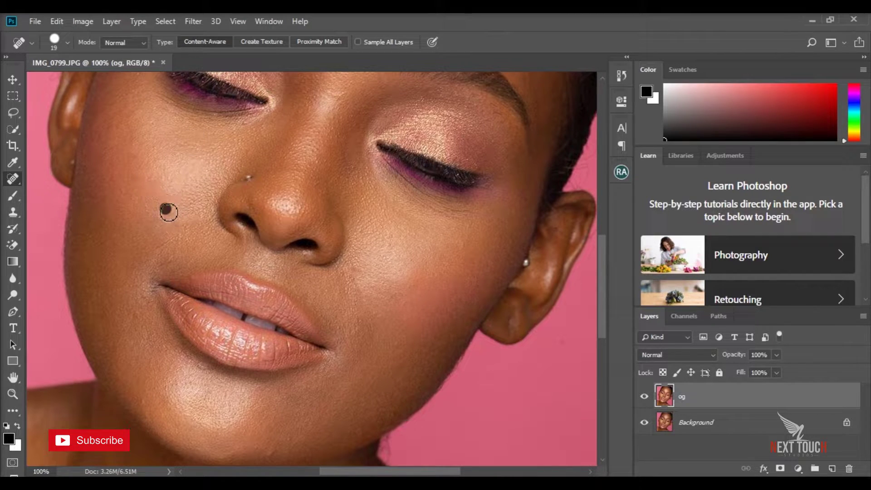
drag(170, 243, 157, 251)
click(363, 233)
click(453, 219)
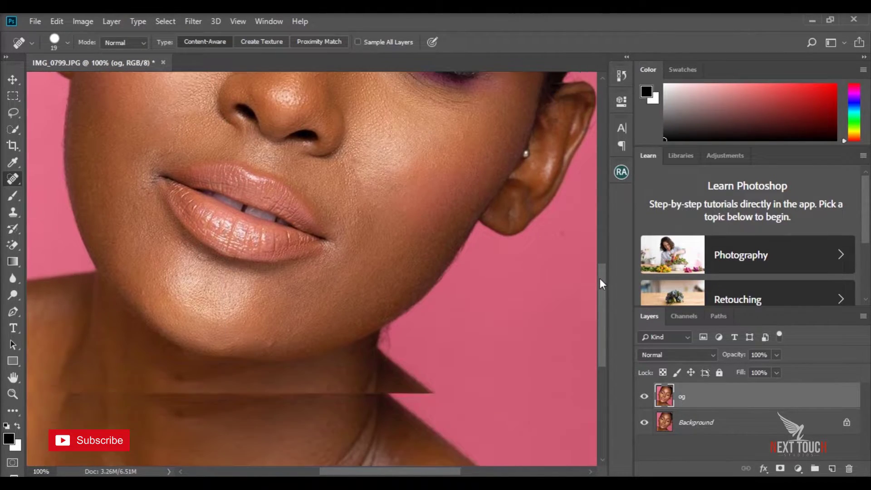
drag(603, 247, 599, 278)
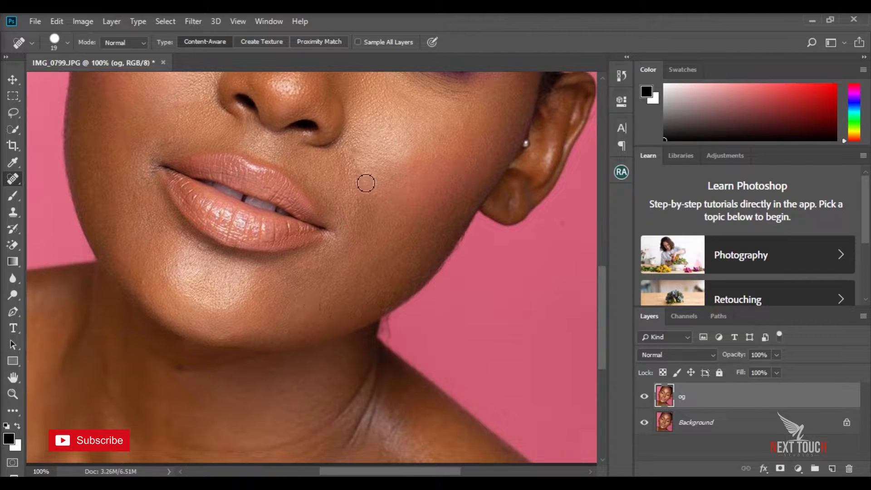
Finish the right cheek, then heal the spots and marks just below the chin.
drag(366, 183, 359, 152)
click(410, 202)
scroll(599, 293, down, 3)
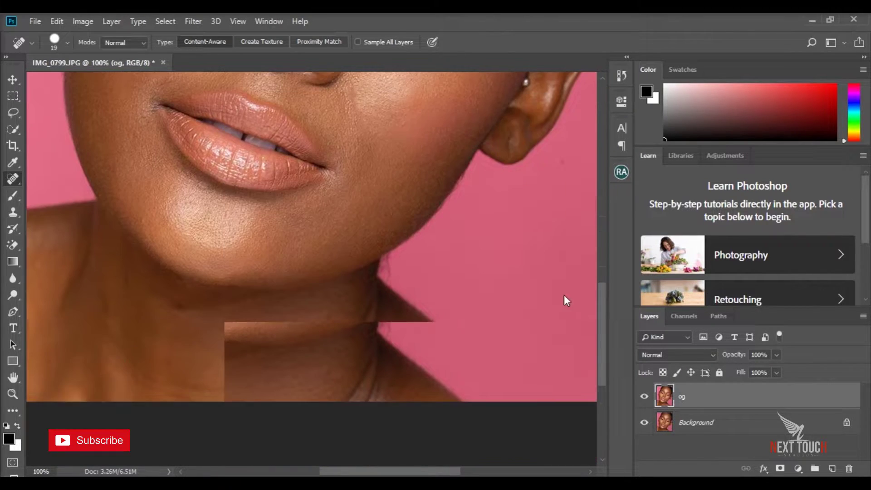
click(189, 308)
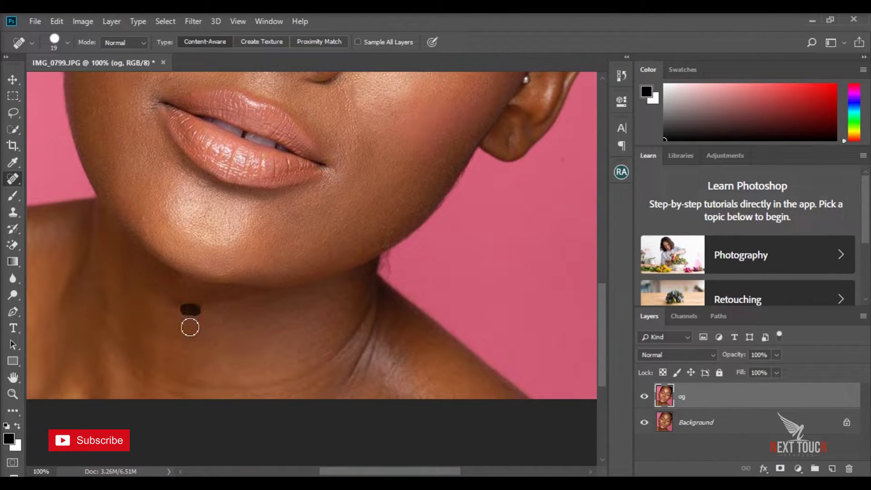
click(175, 361)
drag(213, 363, 194, 339)
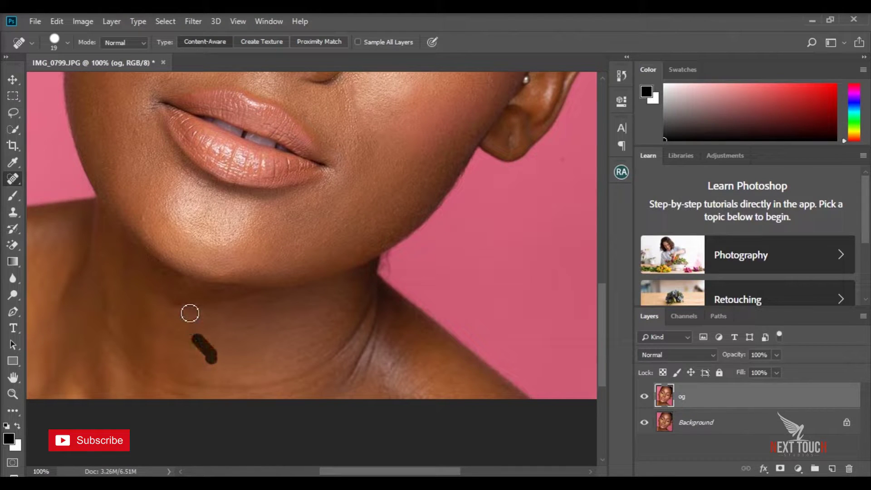
click(188, 312)
Smooth the creases across both sides of the neck and heal the remaining neck spots.
mouse_move(369, 380)
mouse_down()
mouse_move(366, 356)
mouse_move(356, 379)
mouse_move(364, 358)
mouse_move(282, 383)
mouse_move(177, 393)
mouse_move(148, 381)
mouse_move(132, 335)
mouse_up()
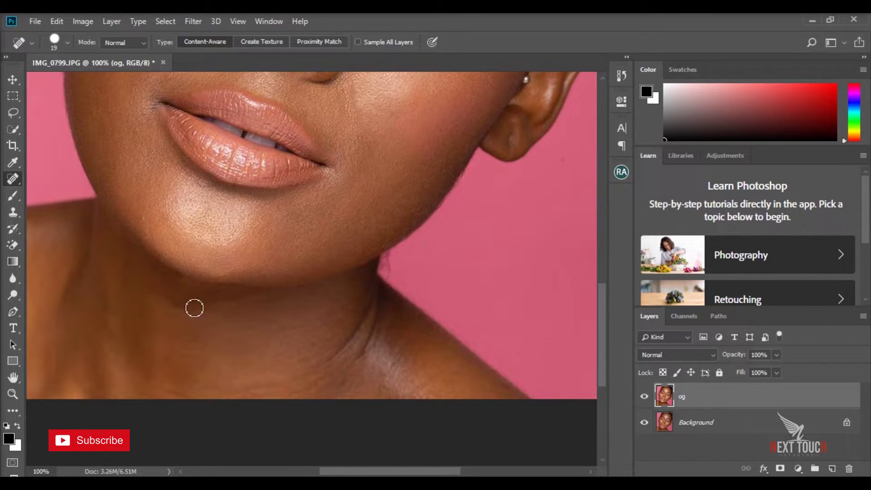
drag(195, 307, 169, 305)
mouse_move(118, 313)
mouse_down()
mouse_move(101, 277)
mouse_move(90, 275)
mouse_move(68, 301)
mouse_move(74, 276)
mouse_move(81, 295)
mouse_up()
click(64, 305)
drag(60, 246, 48, 272)
drag(55, 381, 52, 366)
mouse_move(369, 292)
mouse_down()
mouse_move(337, 320)
mouse_move(333, 359)
mouse_move(235, 388)
mouse_up()
click(353, 300)
click(337, 383)
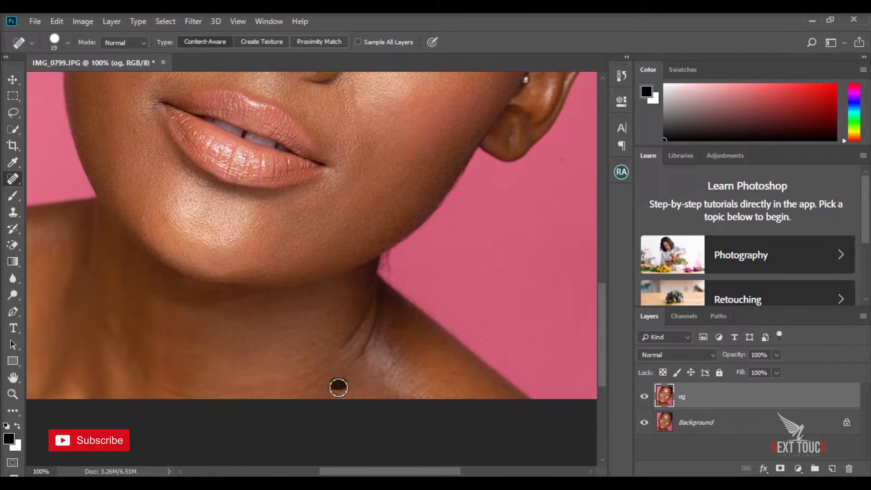
drag(386, 387, 393, 353)
mouse_move(603, 322)
mouse_down()
mouse_move(602, 220)
mouse_move(598, 258)
mouse_up()
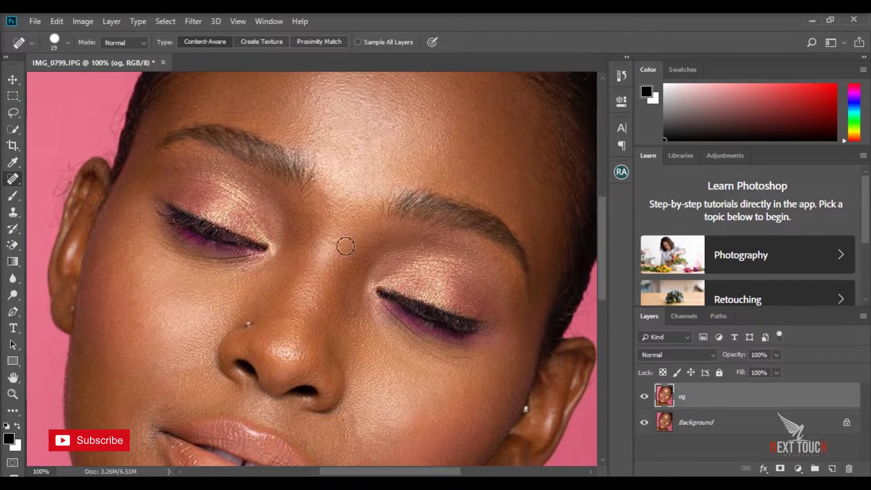
Heal the marks between the brows, a line on the right cheek and spots at the lip corner.
drag(341, 240, 333, 239)
click(416, 247)
click(372, 227)
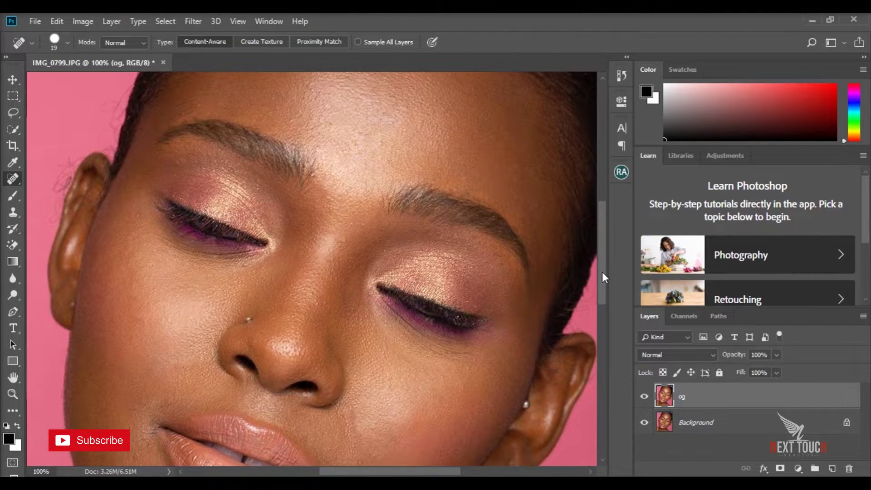
drag(603, 271, 594, 313)
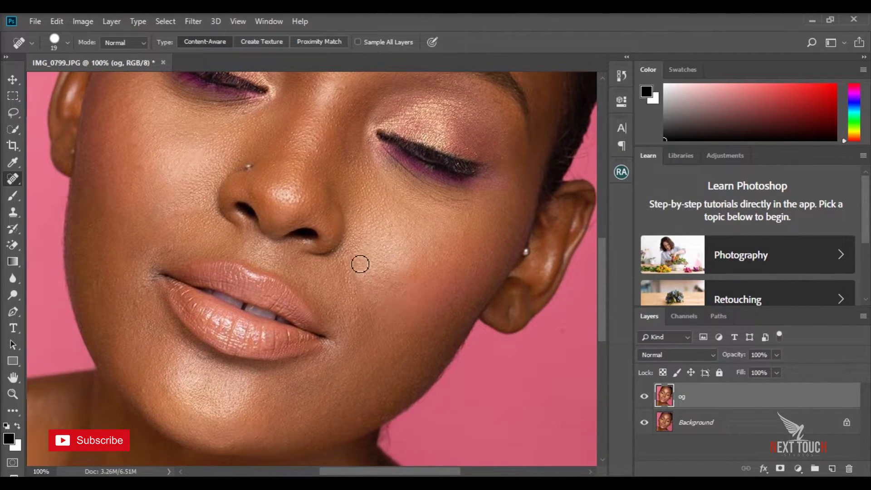
drag(348, 264, 345, 291)
drag(167, 251, 200, 250)
click(152, 267)
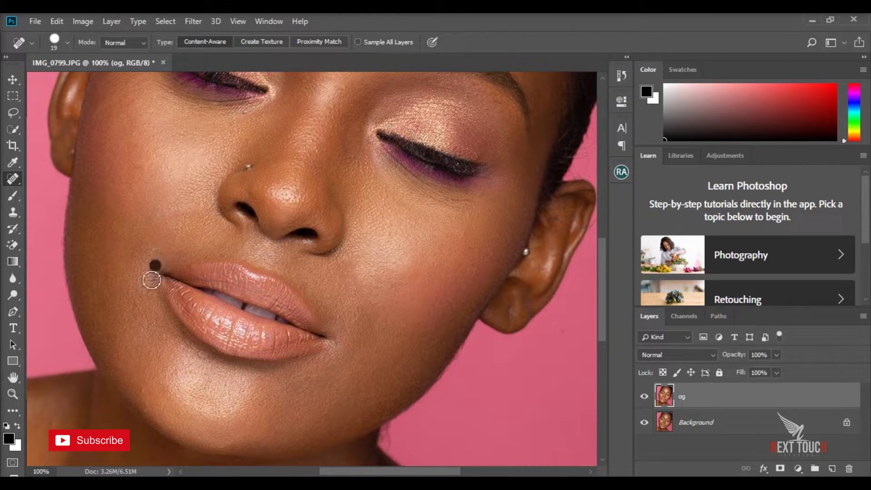
click(148, 286)
Fit the photo on screen, then zoom back in to 100% on the upper face.
click(13, 394)
right_click(362, 289)
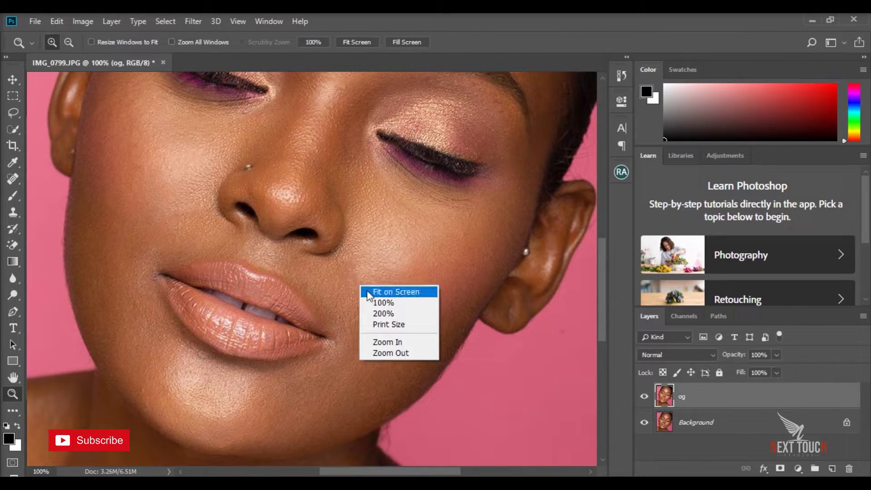
click(379, 291)
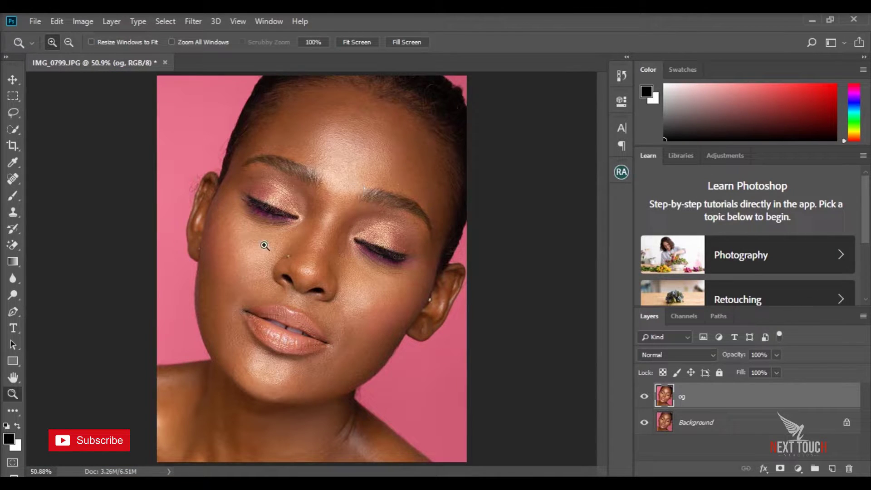
click(338, 193)
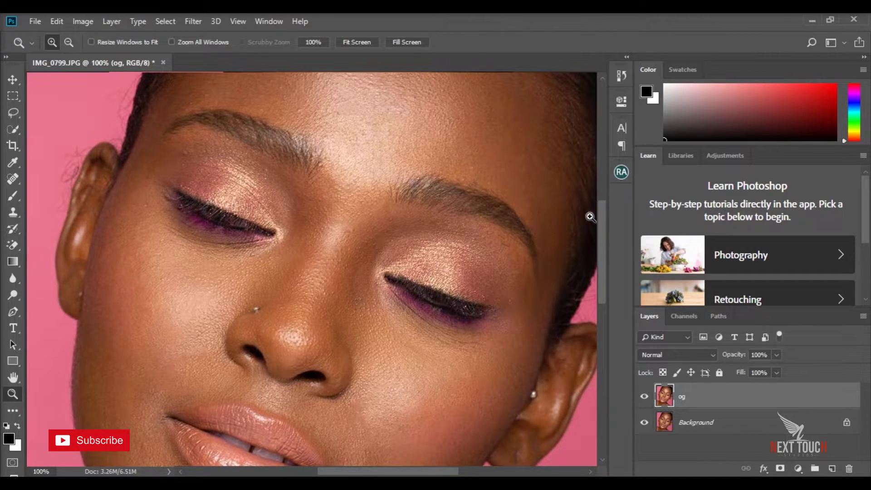
drag(600, 211, 601, 199)
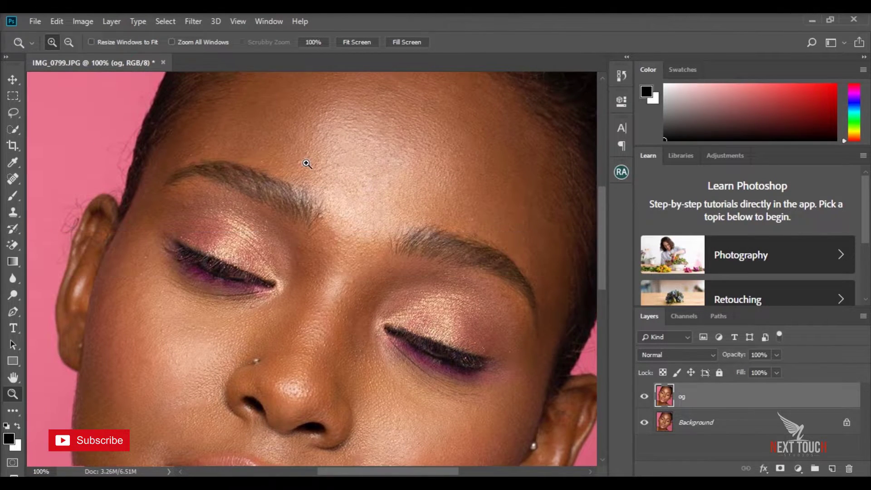
Remove the spots across the upper and lower forehead with the Spot Healing Brush.
click(11, 179)
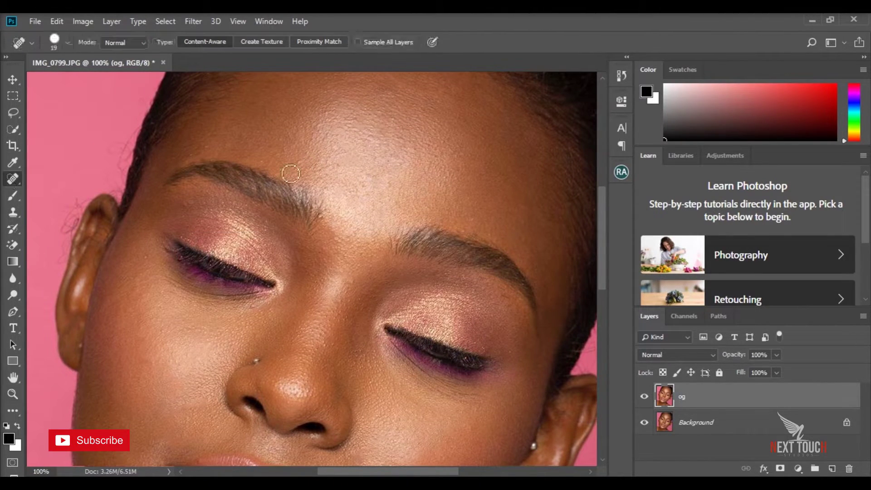
drag(301, 161, 301, 158)
click(327, 109)
click(328, 159)
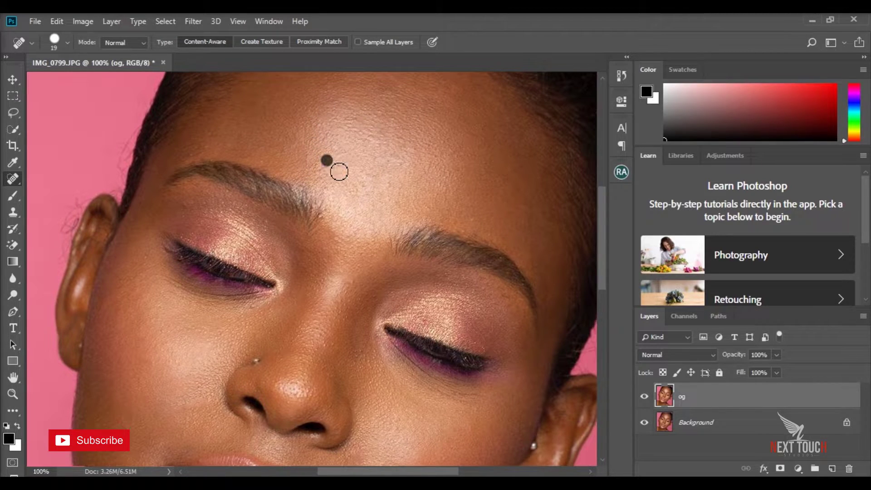
click(363, 174)
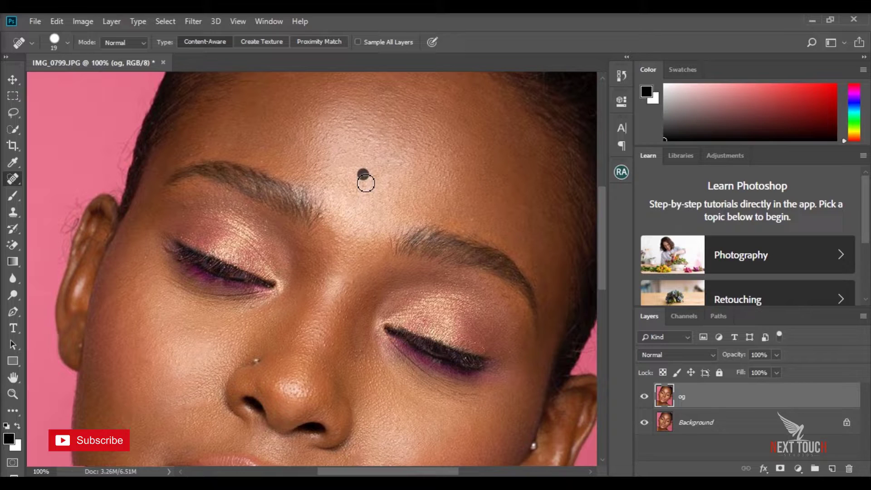
click(373, 133)
click(411, 146)
click(397, 167)
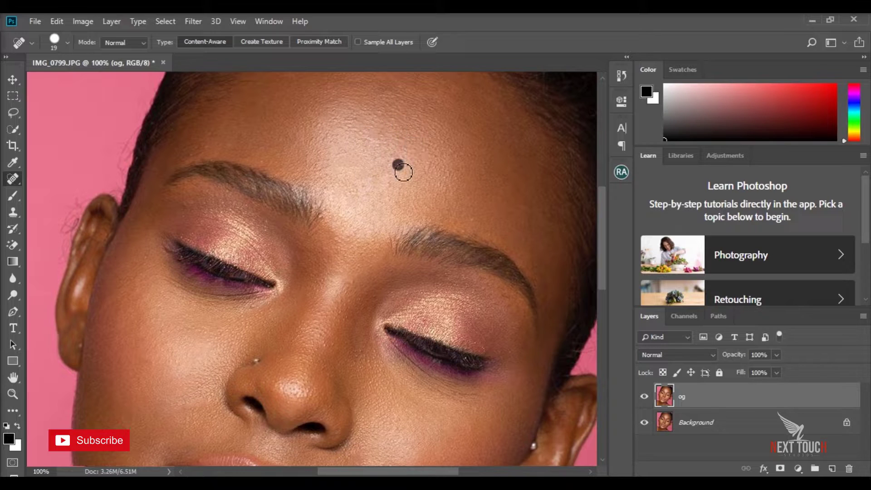
click(389, 183)
click(424, 167)
Heal the remaining spots near the brows and between the eyebrows.
click(328, 218)
click(363, 223)
click(353, 282)
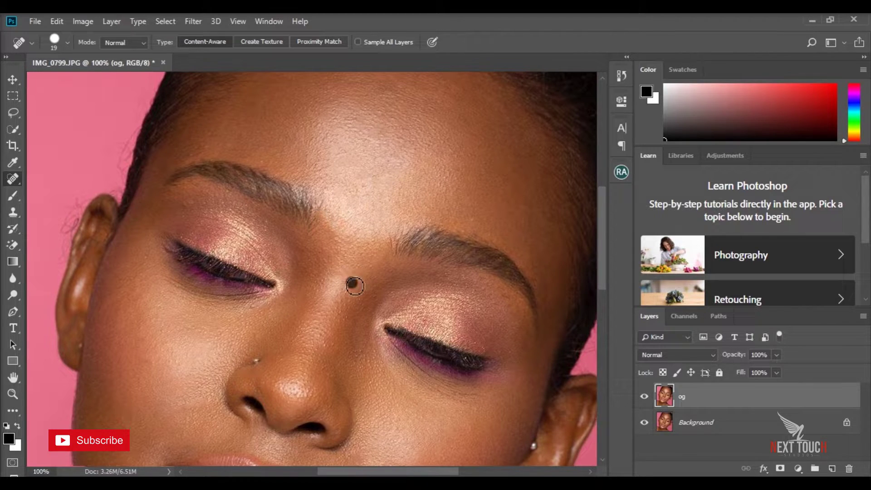
click(368, 274)
click(345, 304)
click(352, 286)
Fit the whole portrait on screen and switch to the Move tool.
click(13, 394)
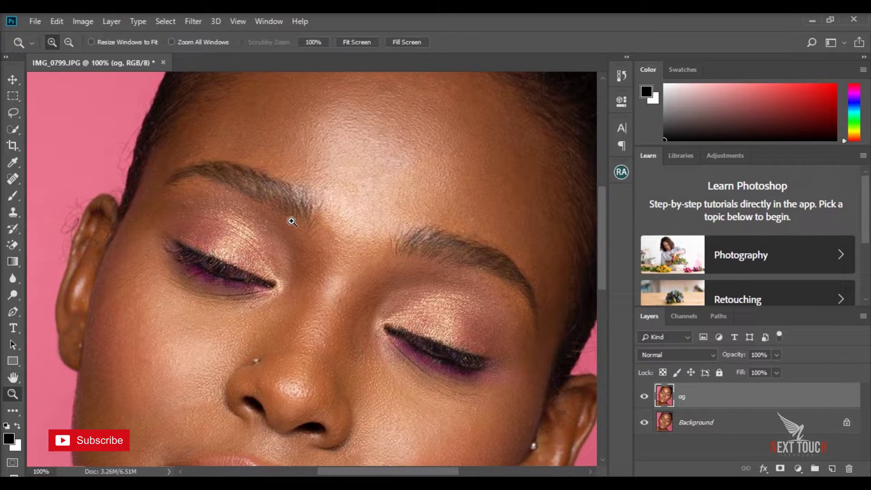
right_click(292, 221)
click(313, 227)
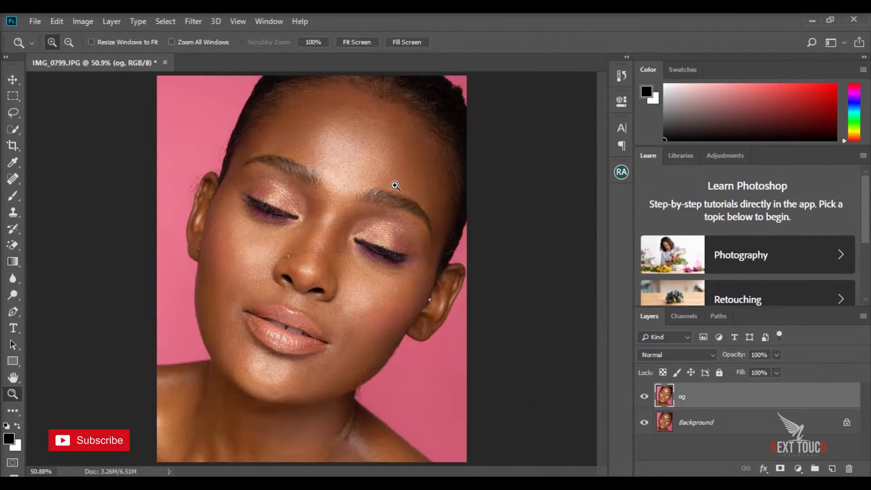
click(13, 81)
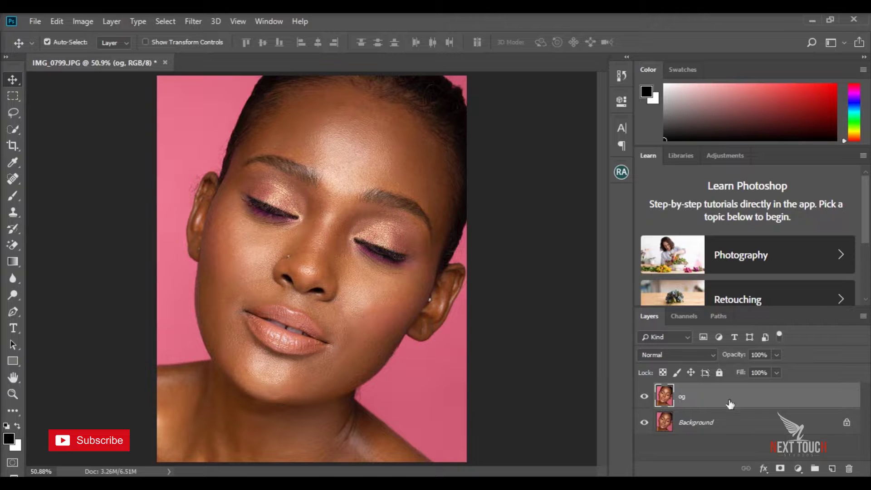
Duplicate the og layer as a new layer named low.
right_click(784, 395)
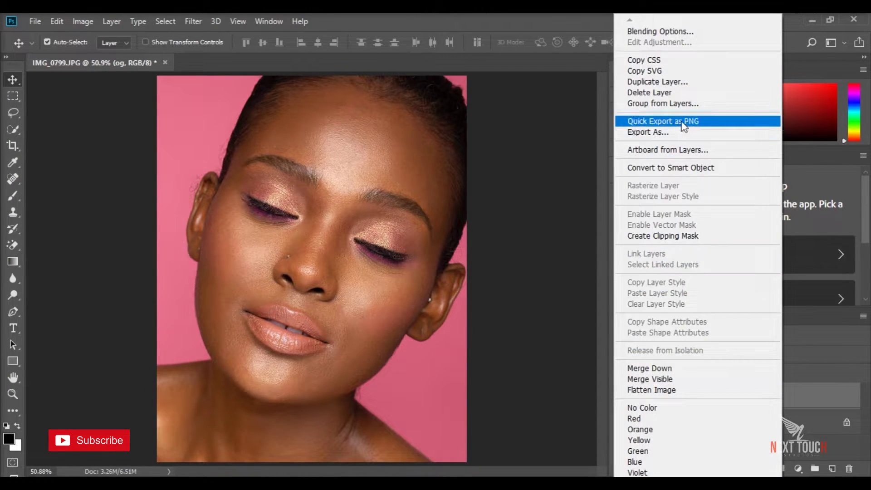
click(667, 82)
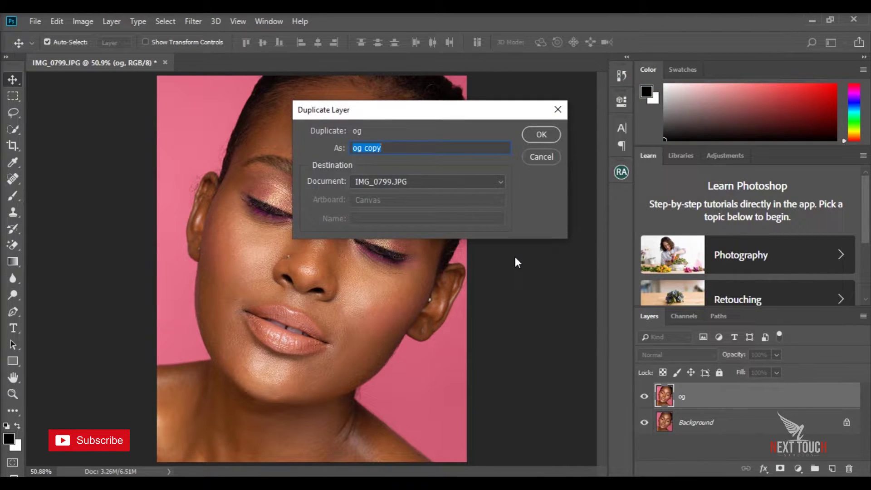
key(BackSpace)
text(low)
click(540, 133)
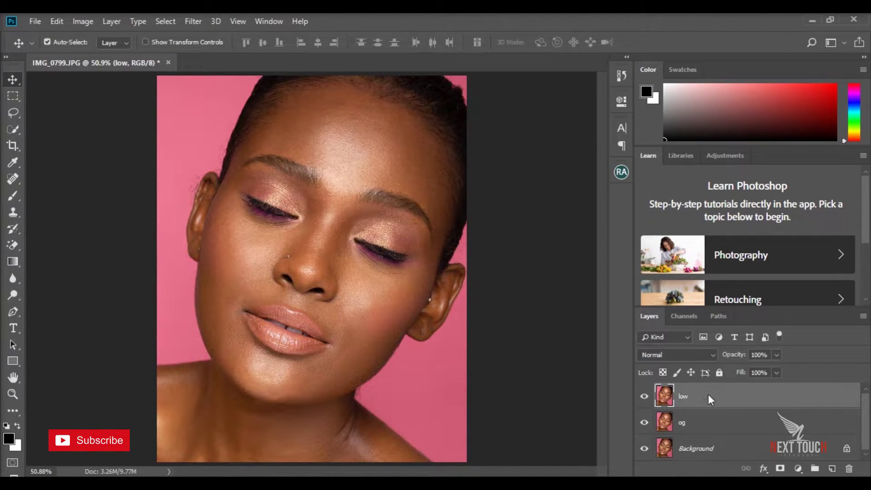
Duplicate the low layer as a layer named high, then select the low layer.
right_click(709, 397)
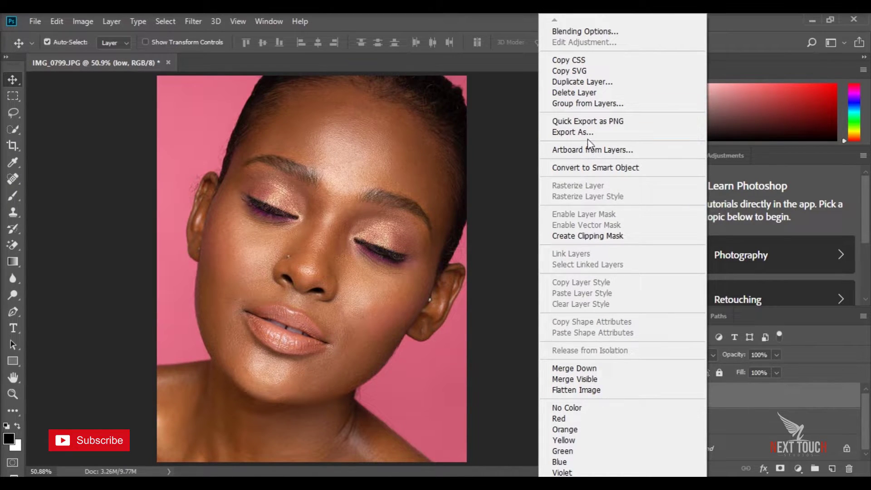
click(576, 82)
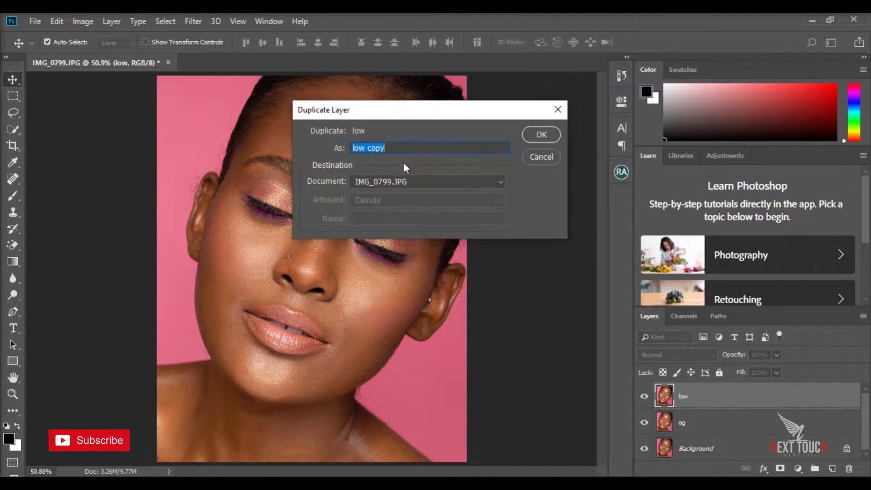
text(high)
click(539, 134)
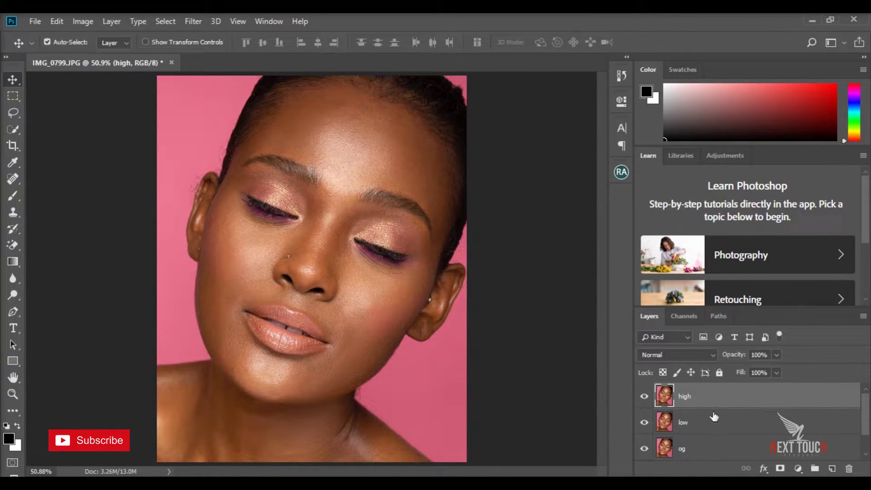
click(721, 429)
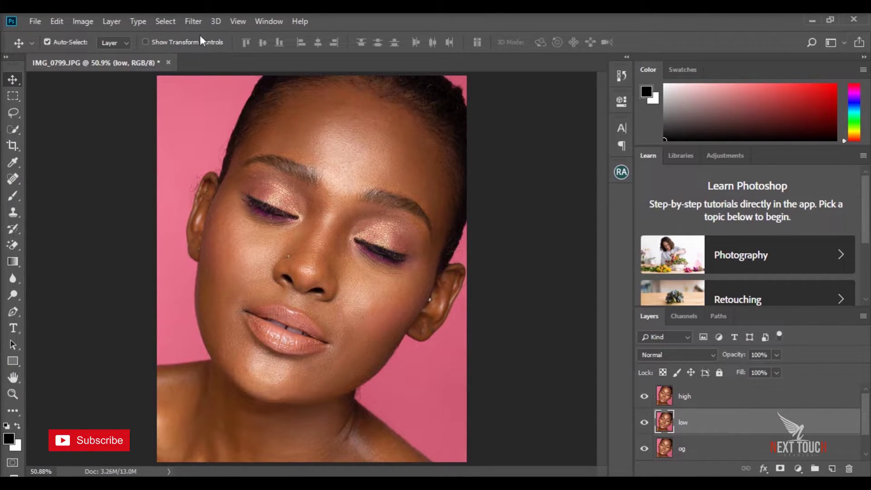
Apply a 3-pixel Gaussian Blur to the low layer, then make the high layer active.
click(193, 22)
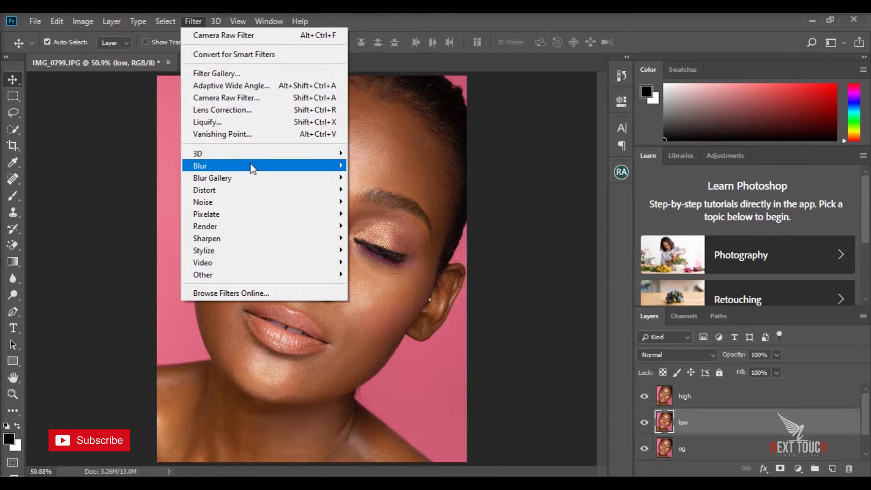
mouse_move(199, 166)
click(371, 217)
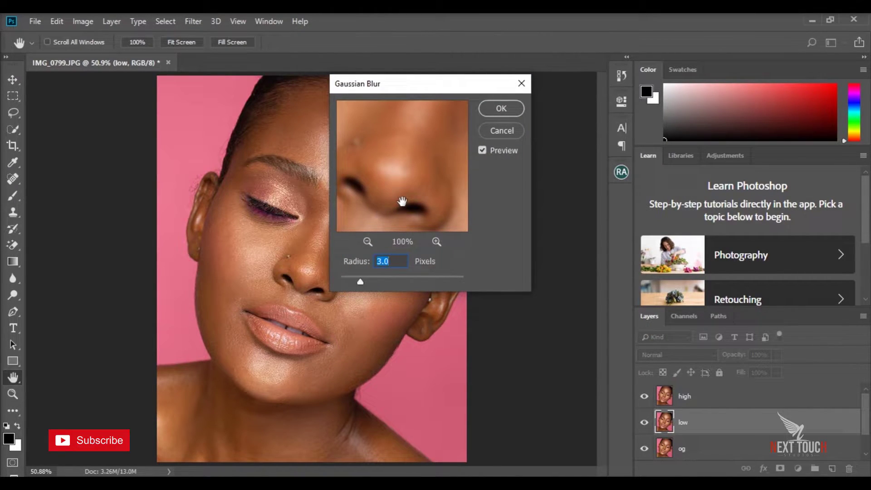
text(3)
click(509, 110)
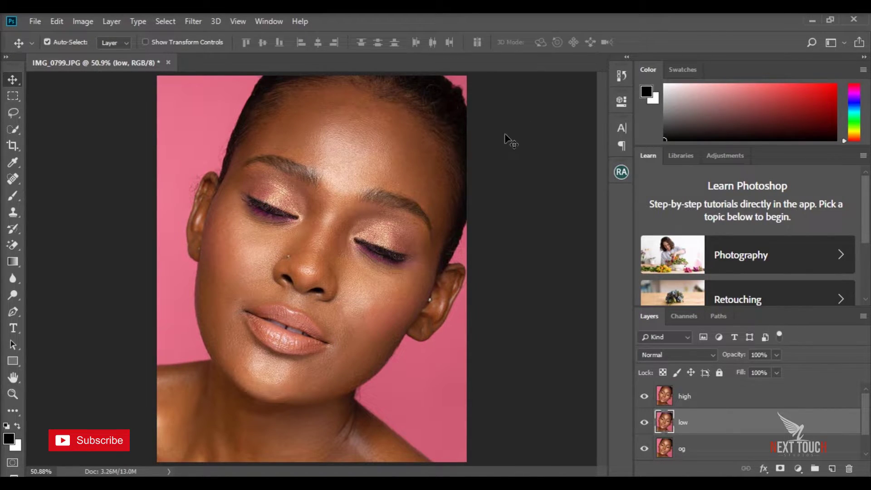
click(699, 400)
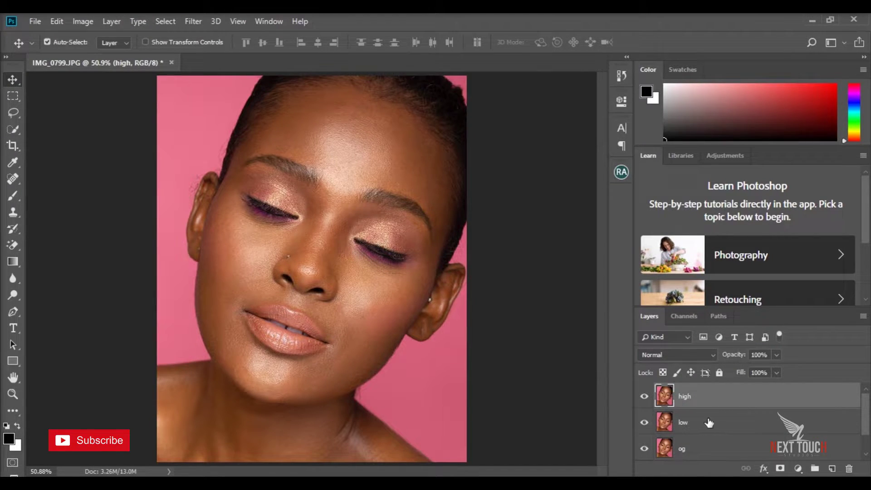
click(709, 423)
click(703, 401)
Apply Image to the high layer using source layer low, Subtract blending, scale 2, offset 128.
click(79, 23)
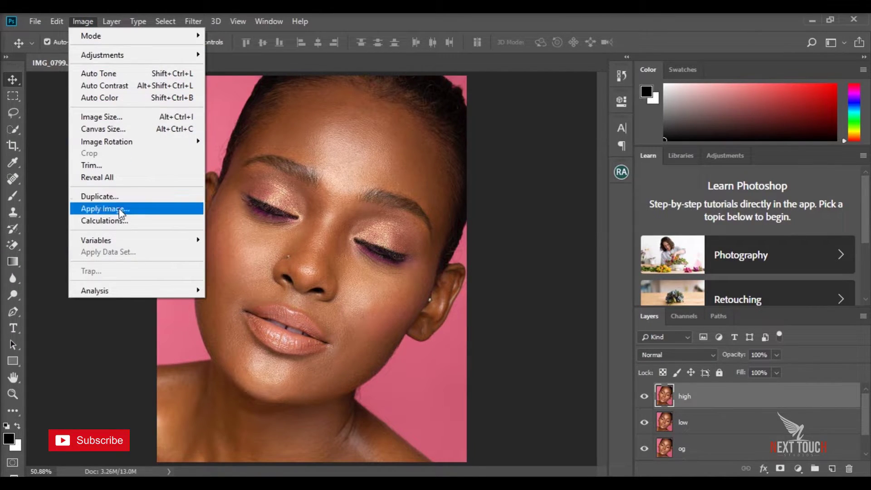
click(122, 208)
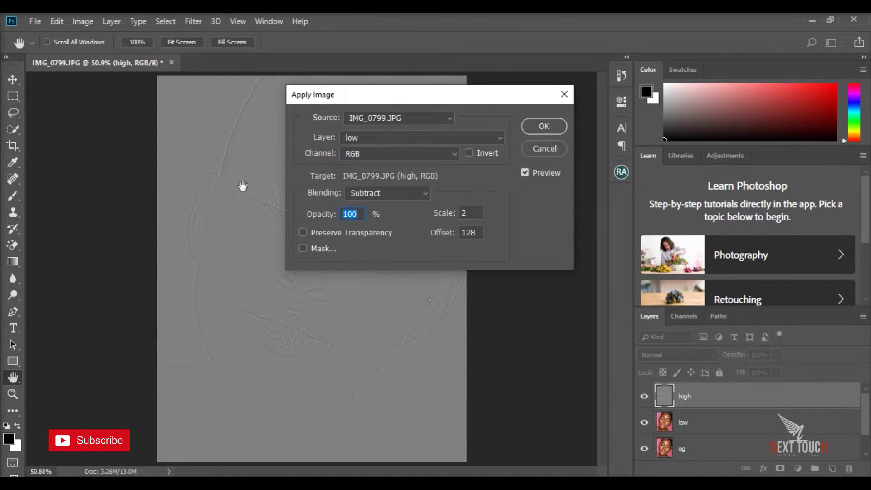
drag(356, 91, 401, 106)
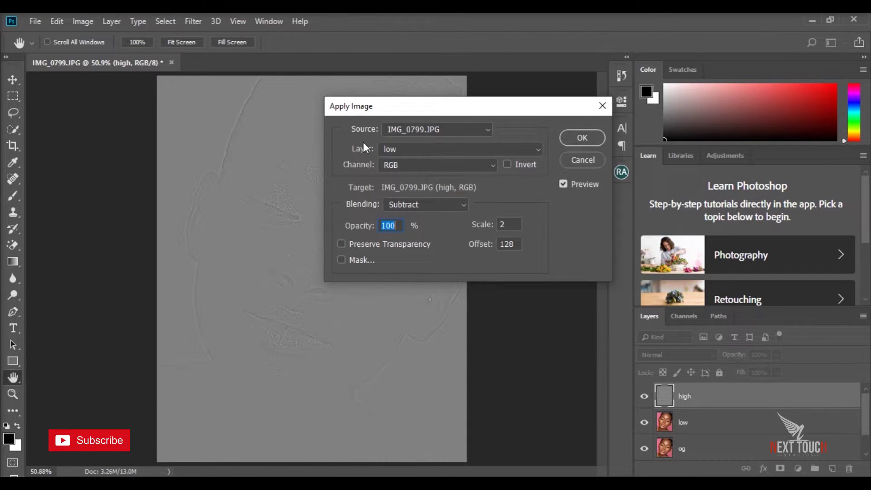
click(398, 149)
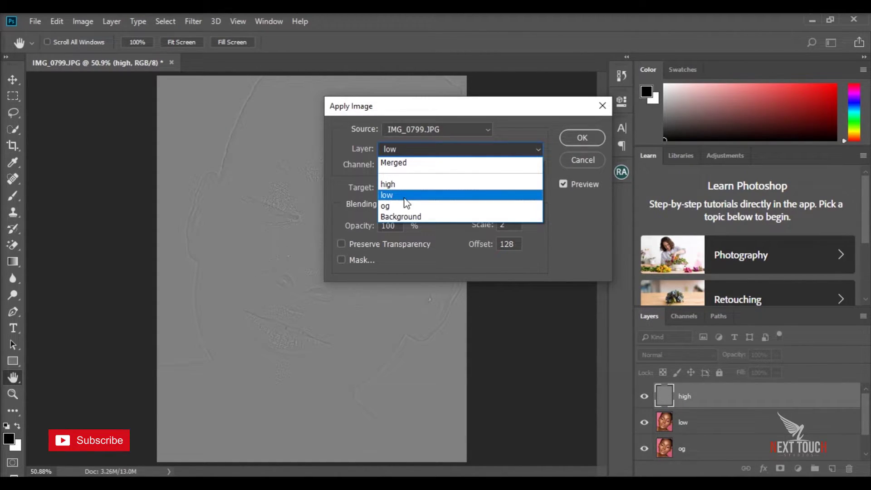
click(391, 194)
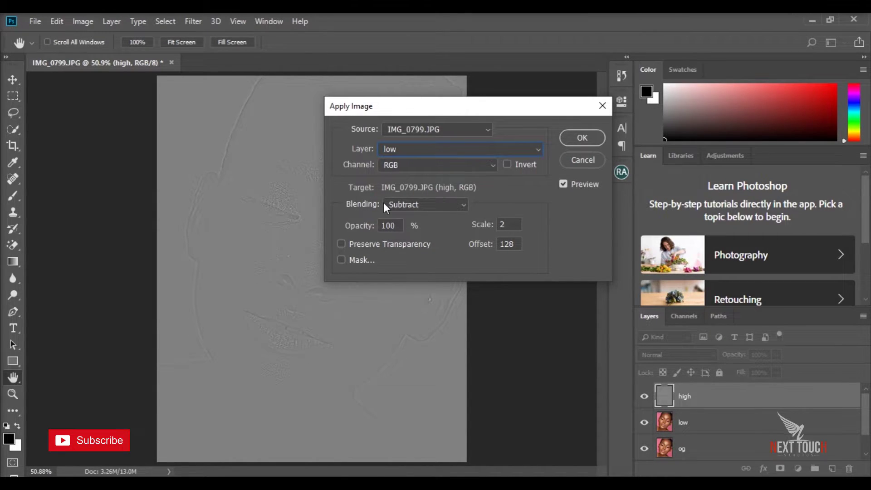
click(428, 207)
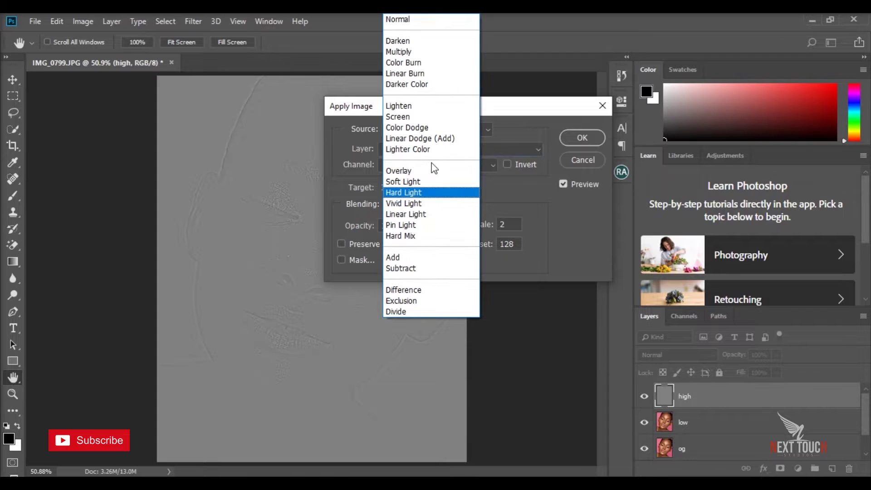
key(Down)
key(Down)
key(Down)
key(Return)
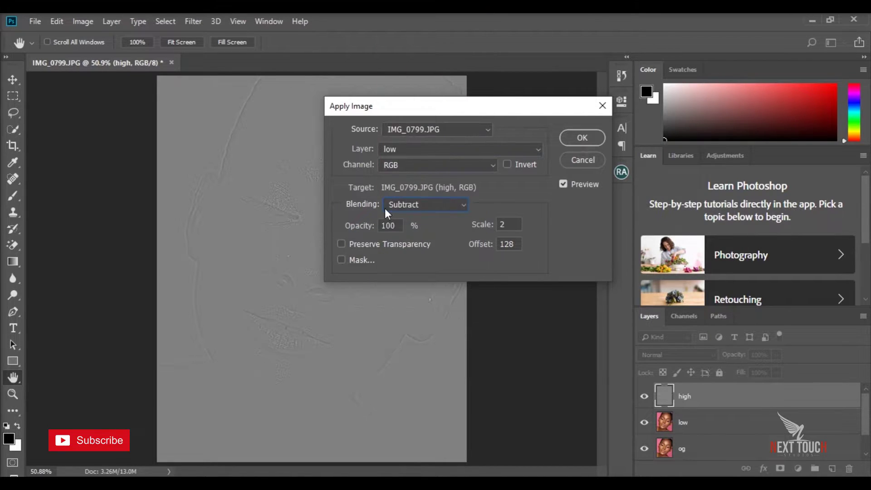
click(444, 207)
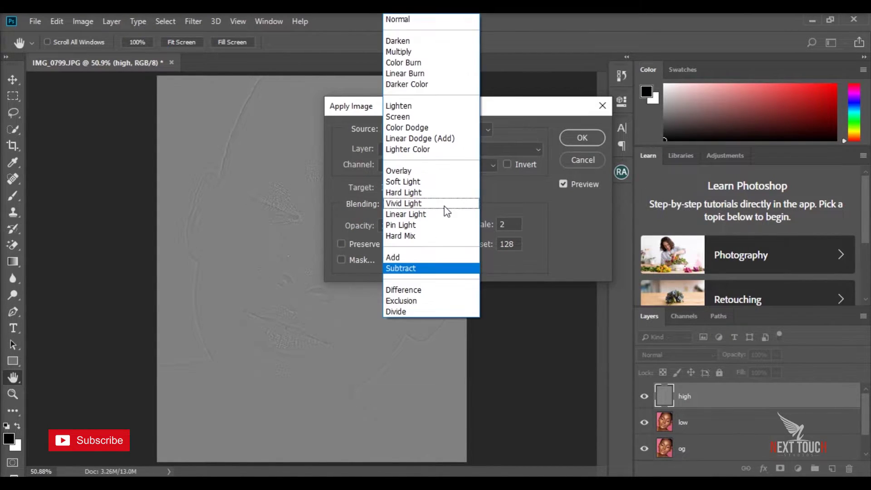
click(404, 269)
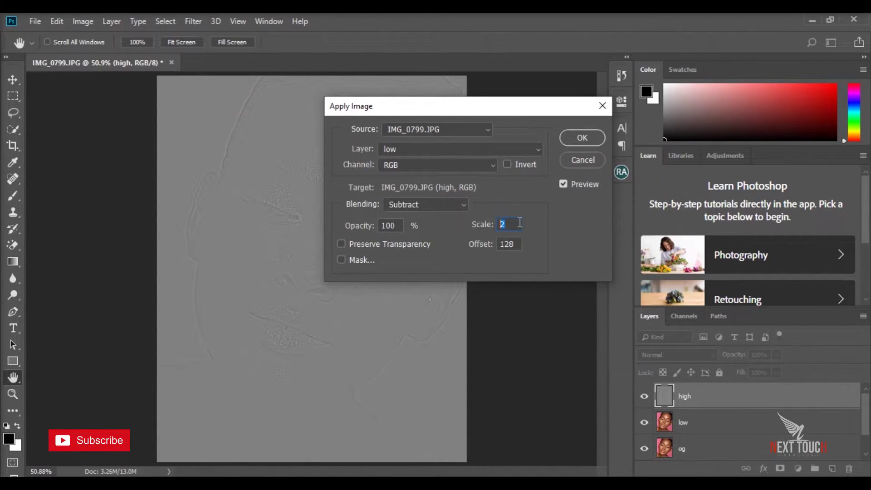
key(Tab)
click(583, 137)
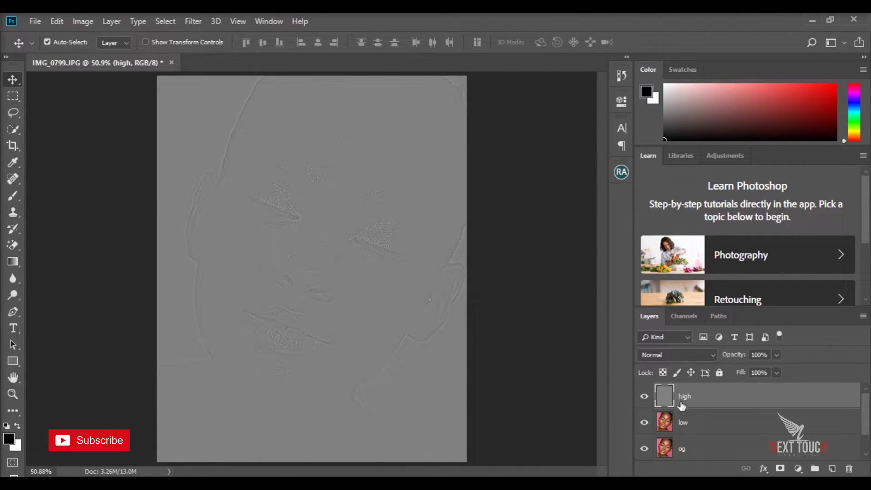
Set the high layer's blend mode to Linear Light, then select the low layer.
click(710, 354)
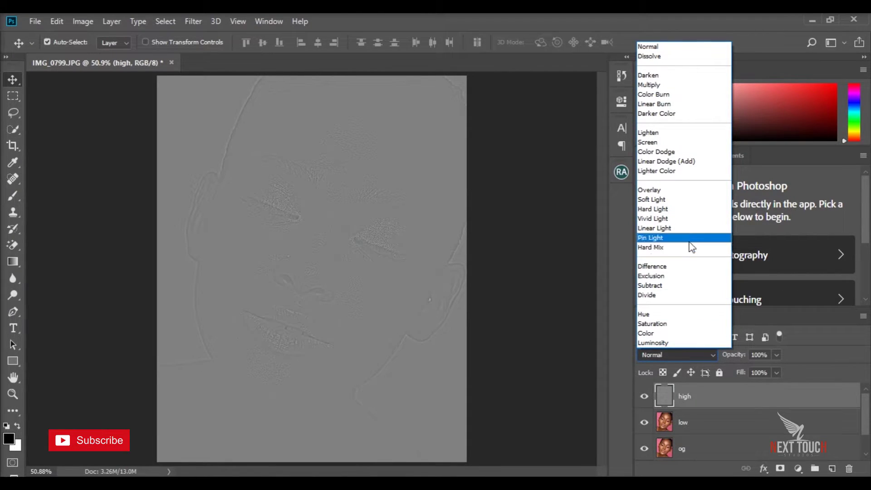
click(658, 228)
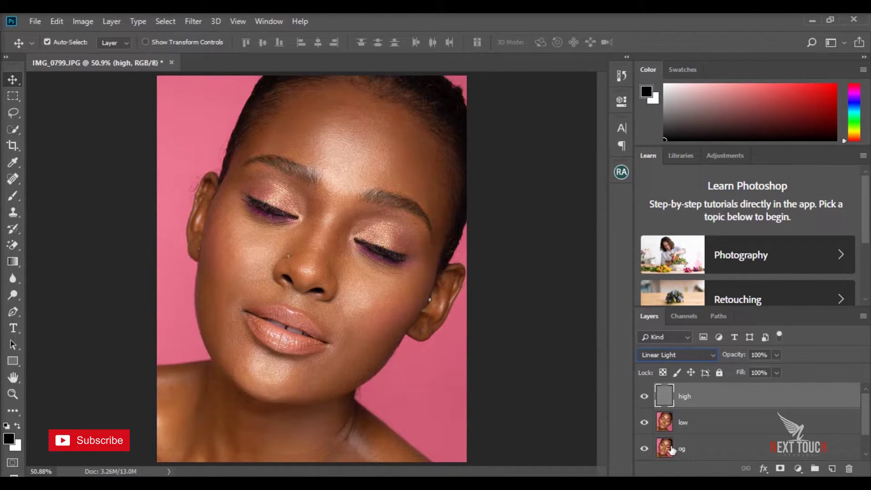
click(697, 428)
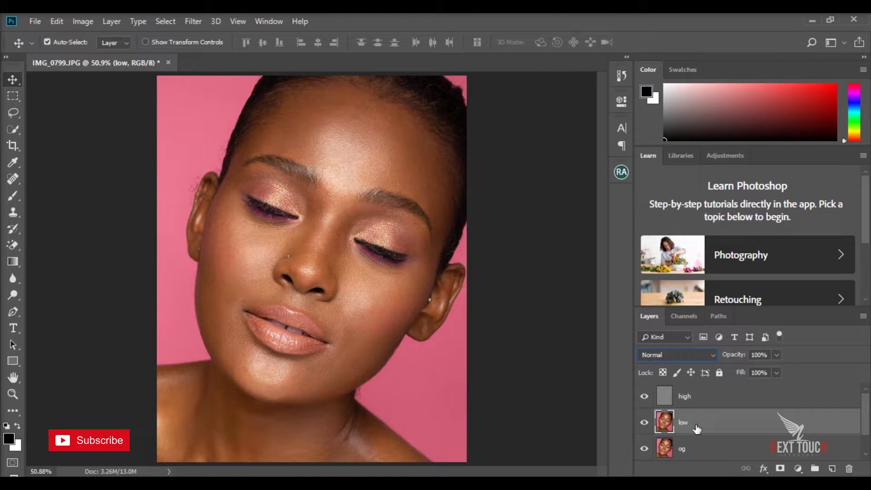
Convert the low layer into a Smart Object, then open the Filter menu.
right_click(696, 428)
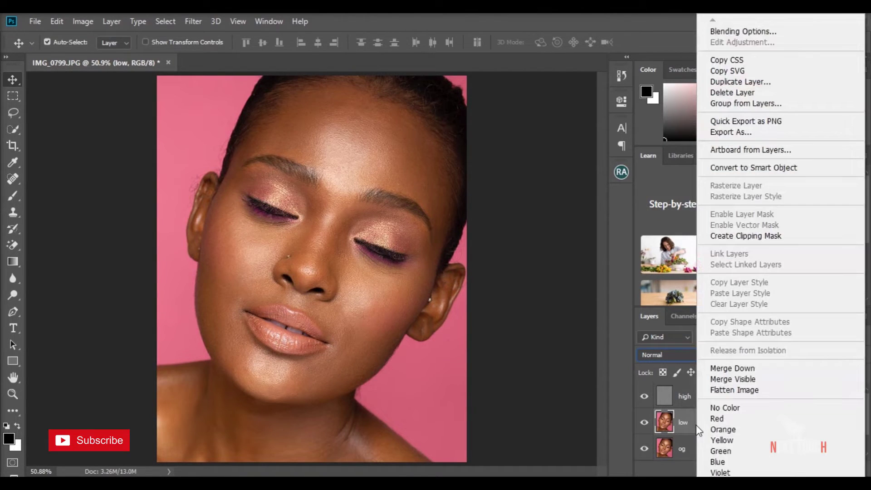
click(750, 169)
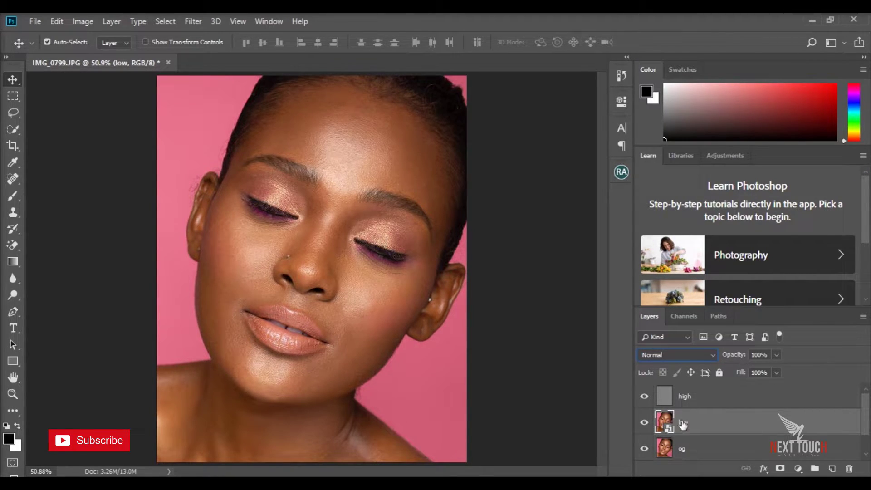
click(188, 20)
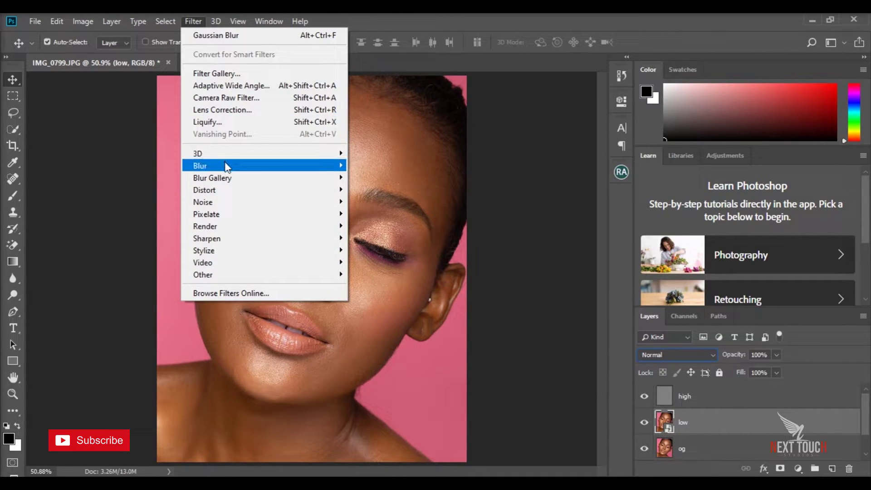
mouse_move(199, 165)
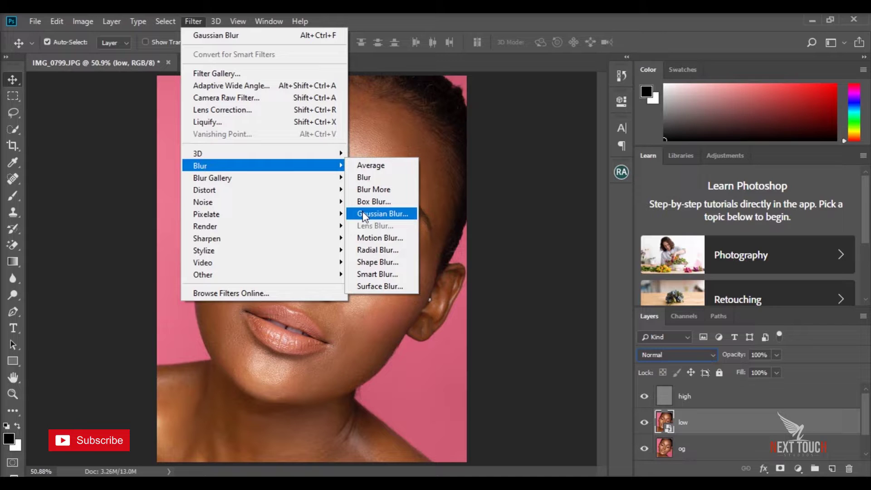
Apply a Gaussian Blur with an 18.0-pixel radius to the low smart object.
click(362, 214)
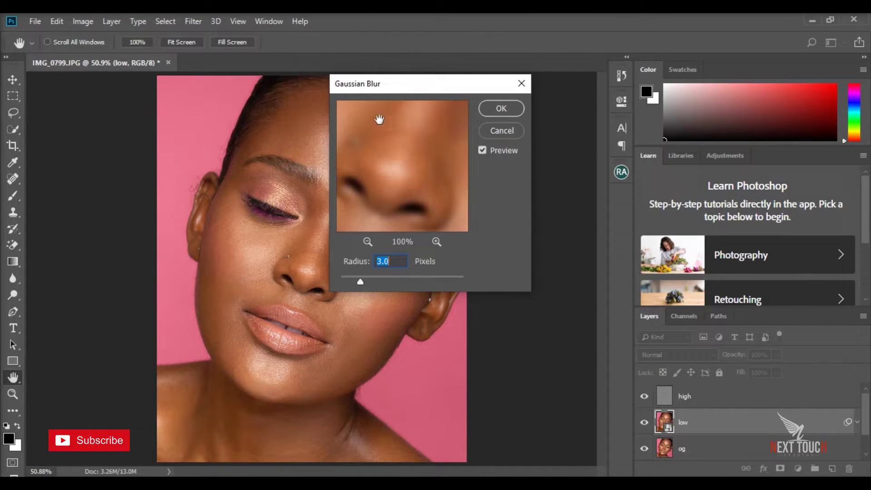
drag(391, 90, 587, 98)
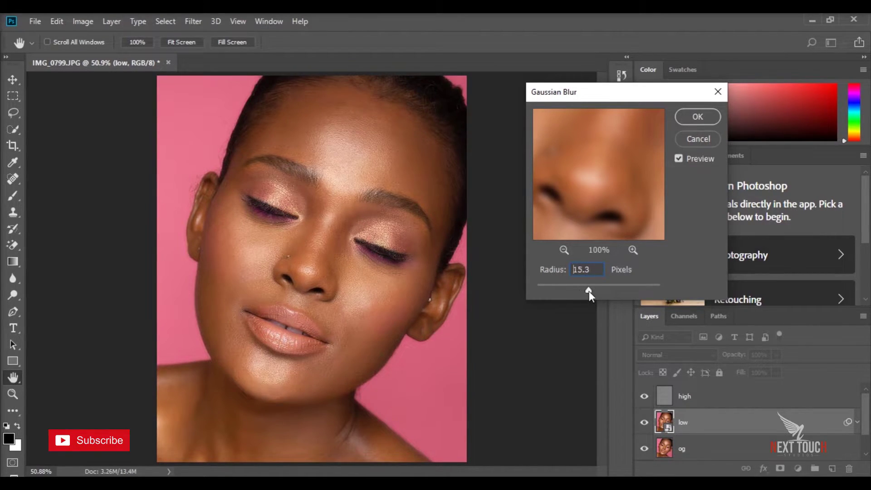
drag(589, 290, 592, 291)
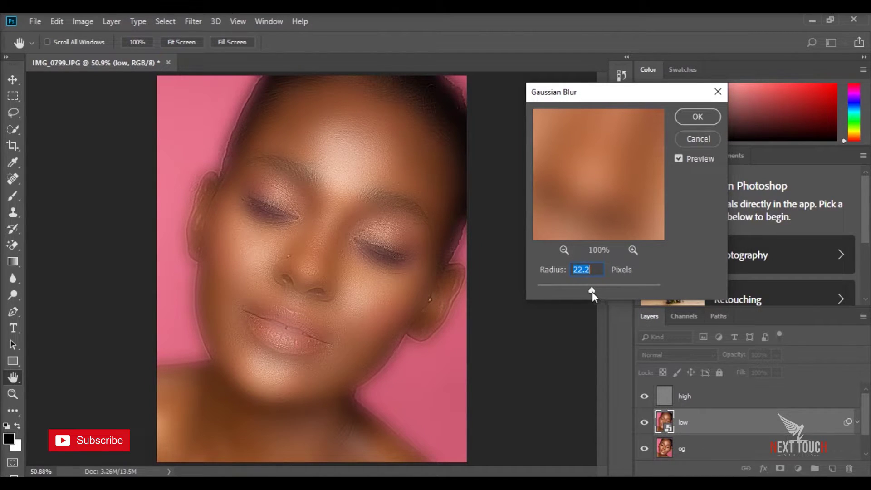
drag(592, 290, 590, 291)
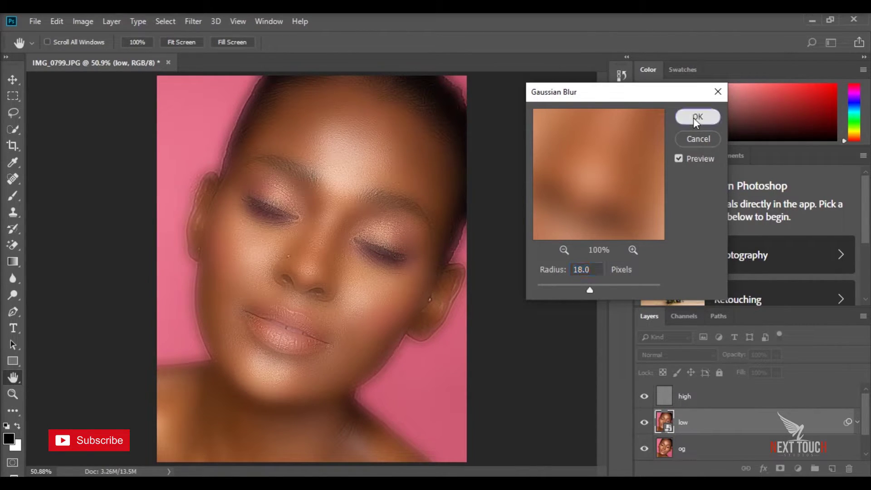
click(698, 117)
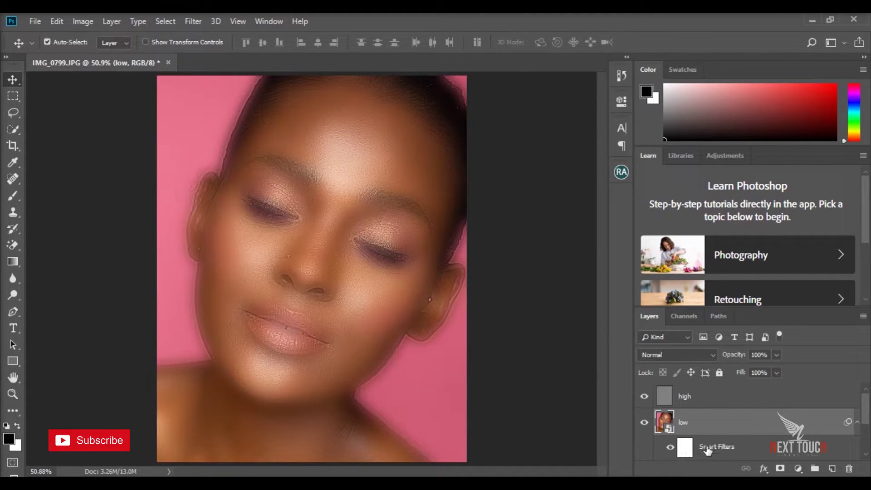
Invert the low layer's Smart Filter mask to black, leaving the mask targeted.
key(x)
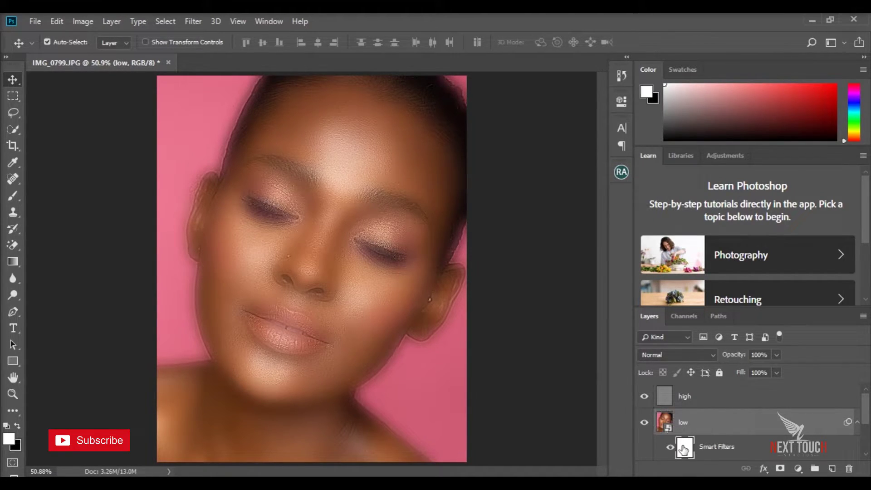
click(685, 449)
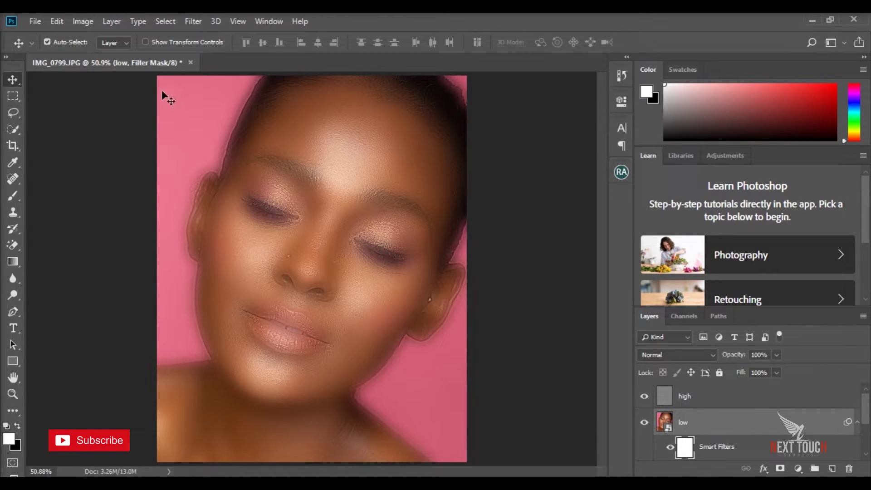
click(83, 21)
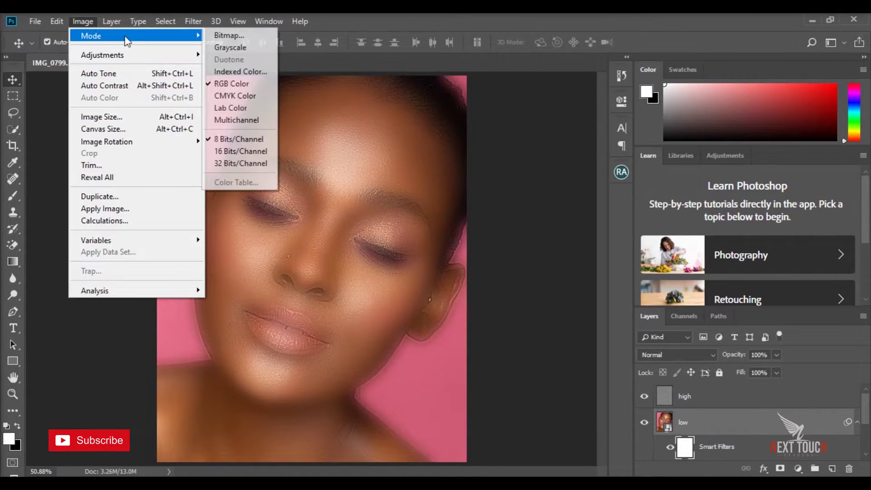
mouse_move(103, 55)
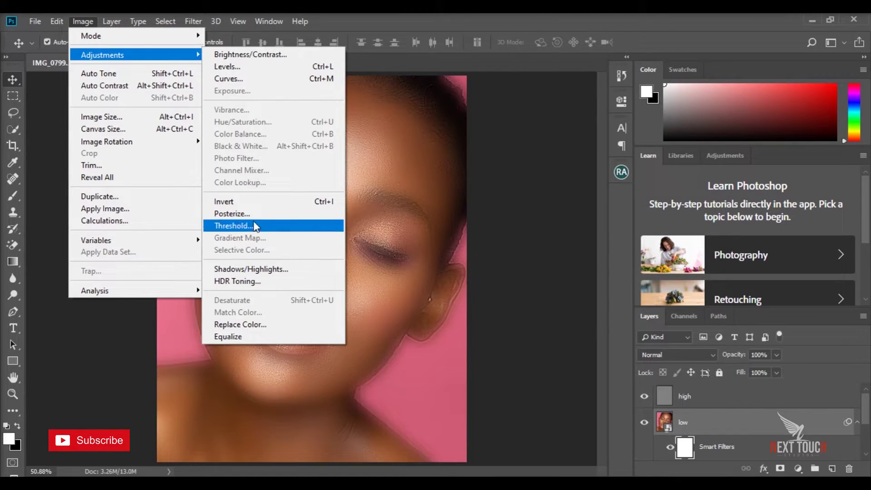
click(259, 208)
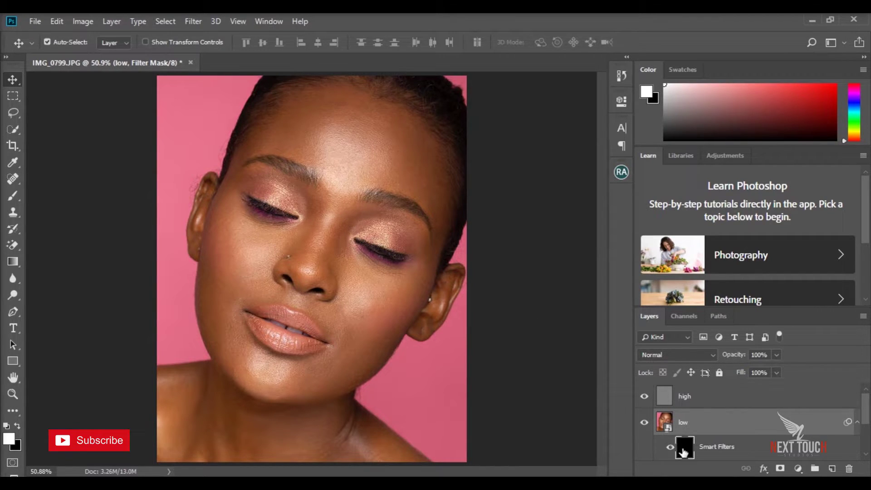
click(664, 423)
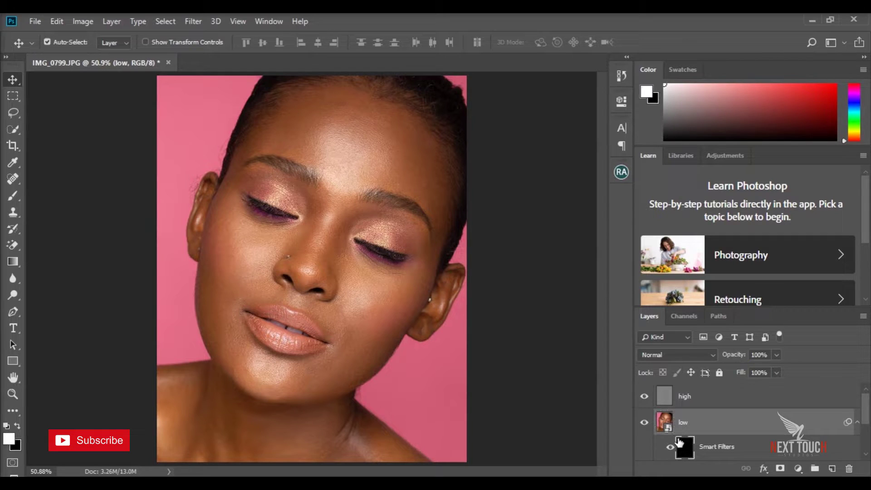
click(679, 443)
click(663, 426)
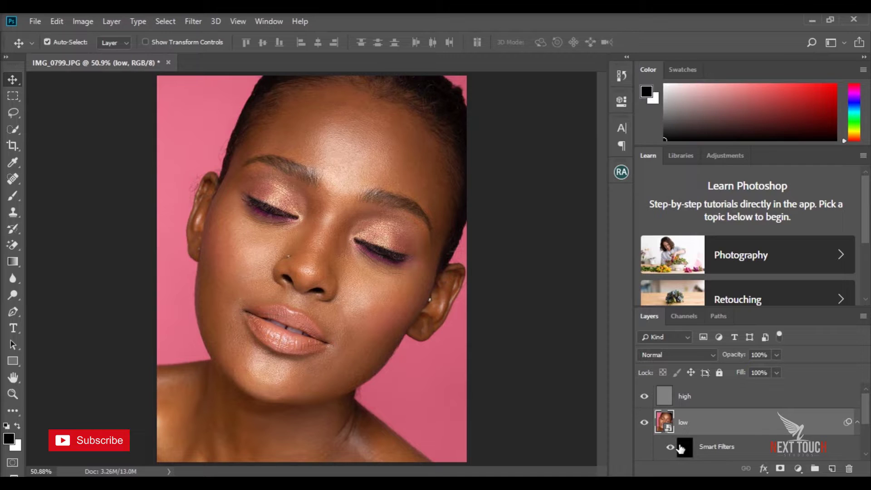
click(681, 448)
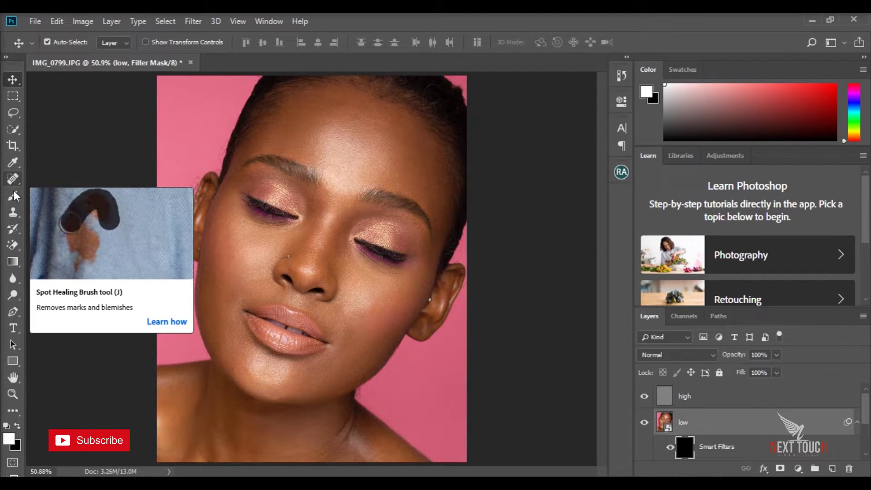
Zoom to 100% on the face and forehead.
click(12, 393)
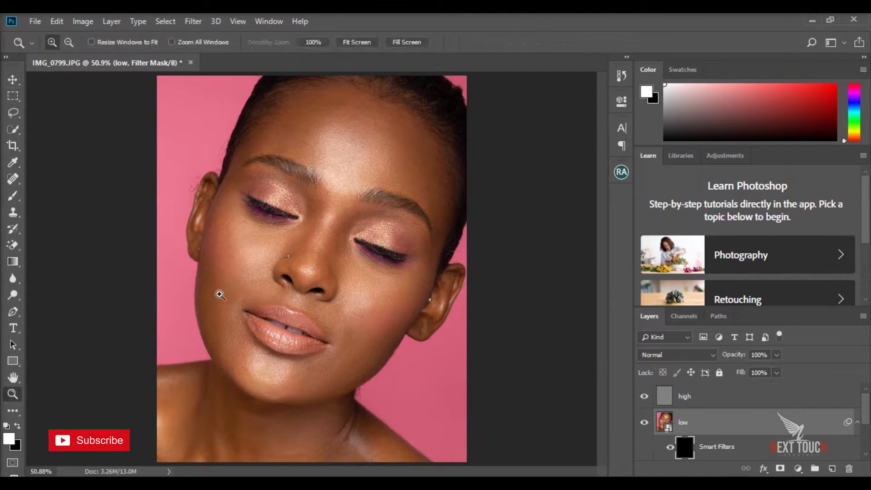
click(272, 252)
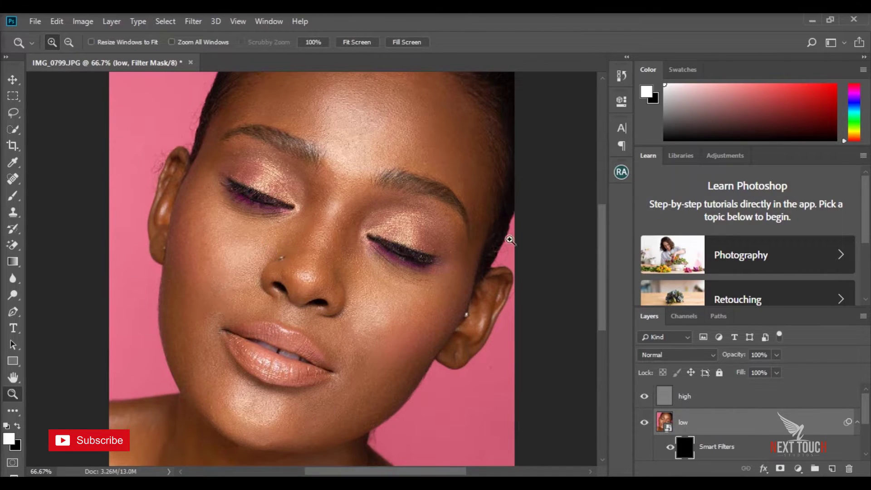
click(328, 222)
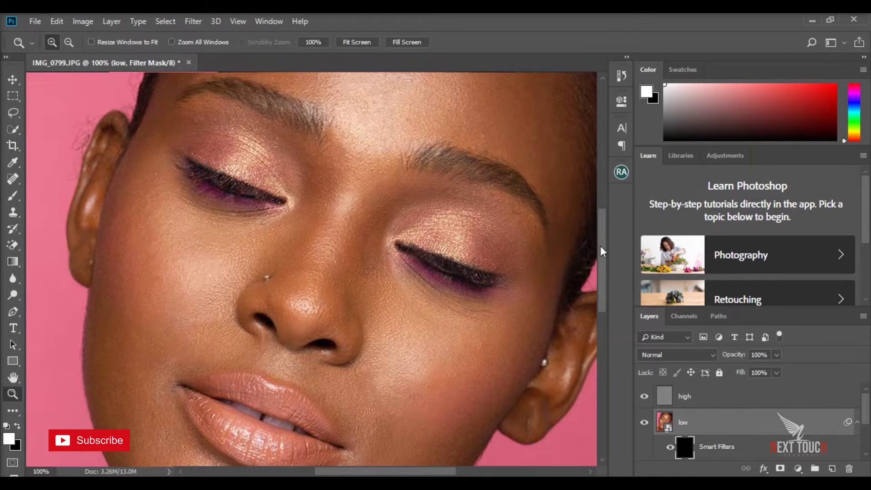
drag(600, 249, 597, 203)
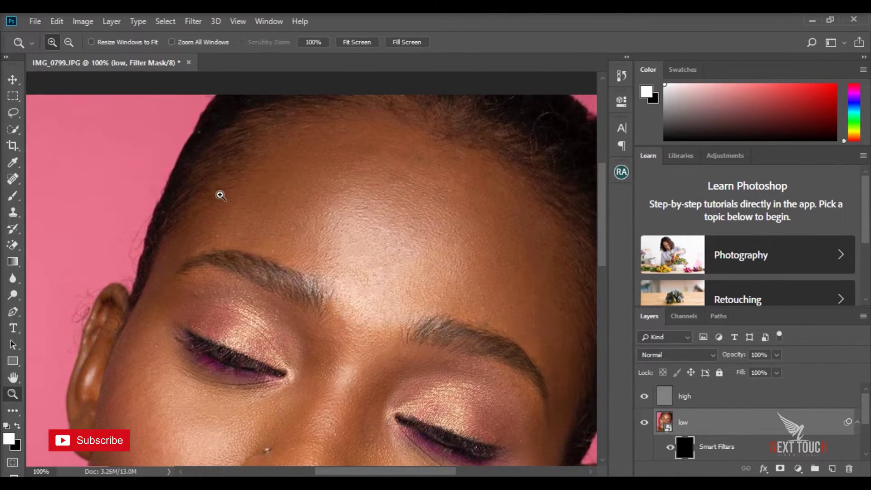
Select the Brush Tool with Flow set to 51%.
click(12, 194)
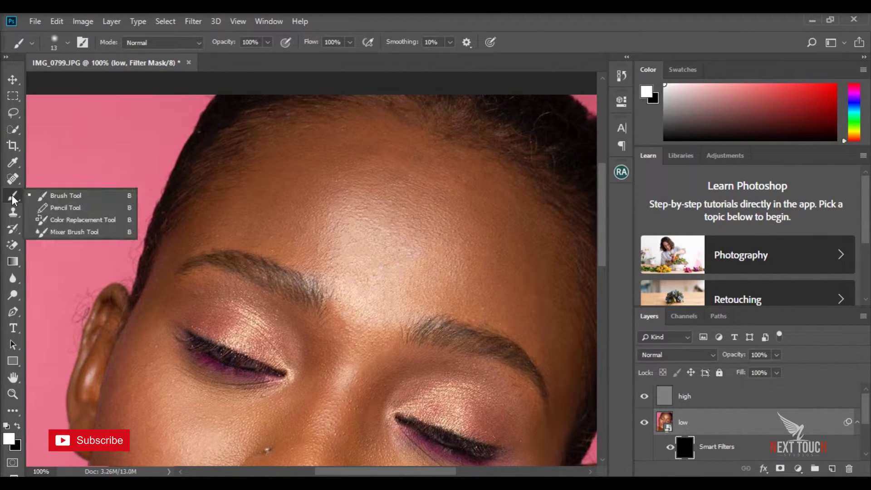
click(62, 196)
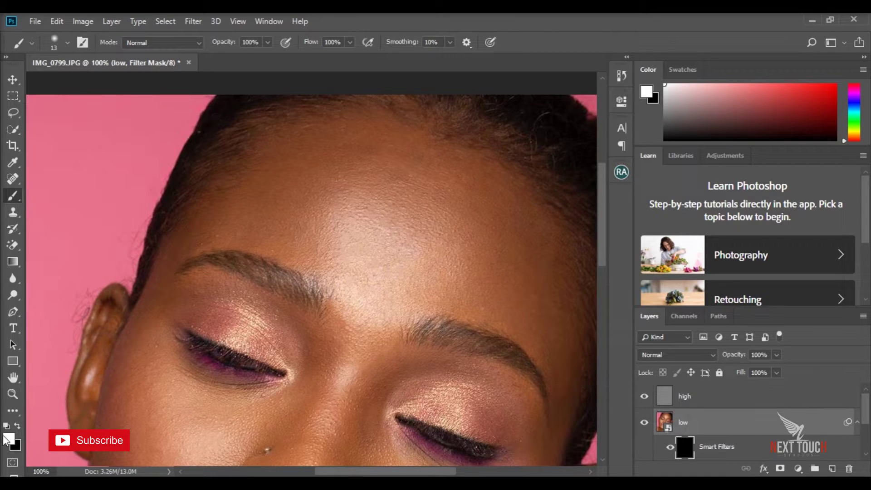
click(350, 43)
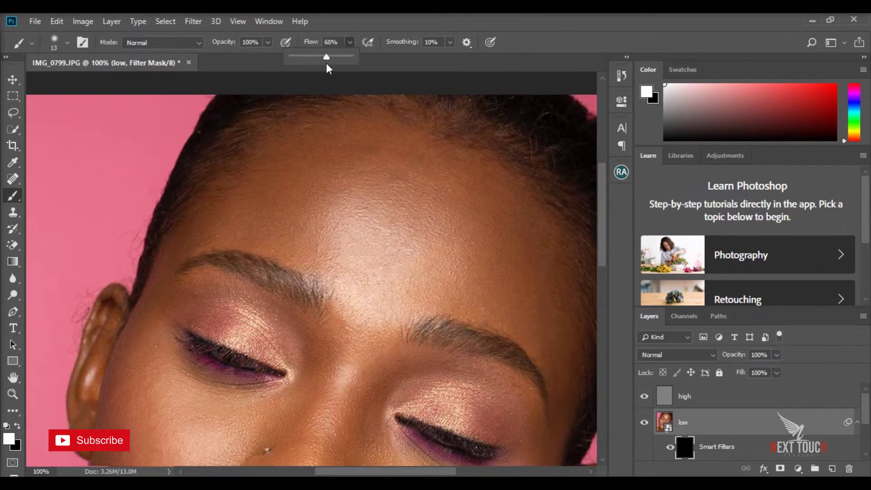
drag(322, 65, 321, 65)
click(360, 23)
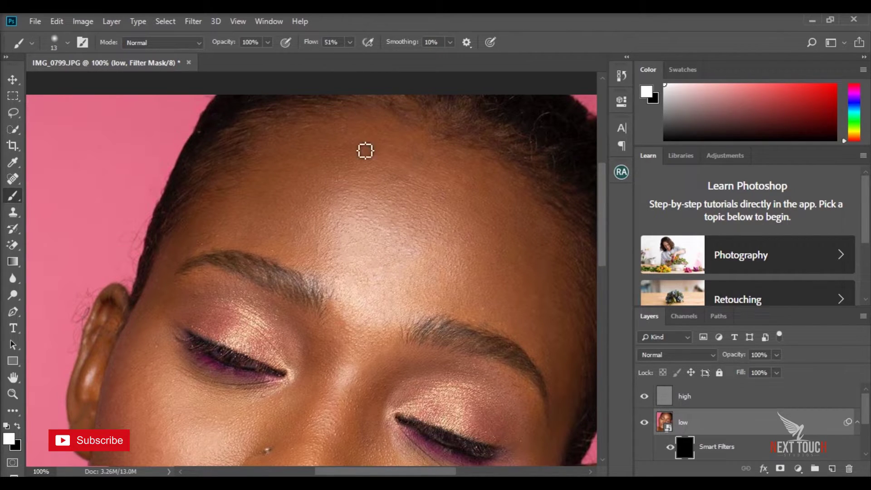
Paint white on the filter mask with an enlarged brush to smooth the forehead and hairline.
key(bracketright)
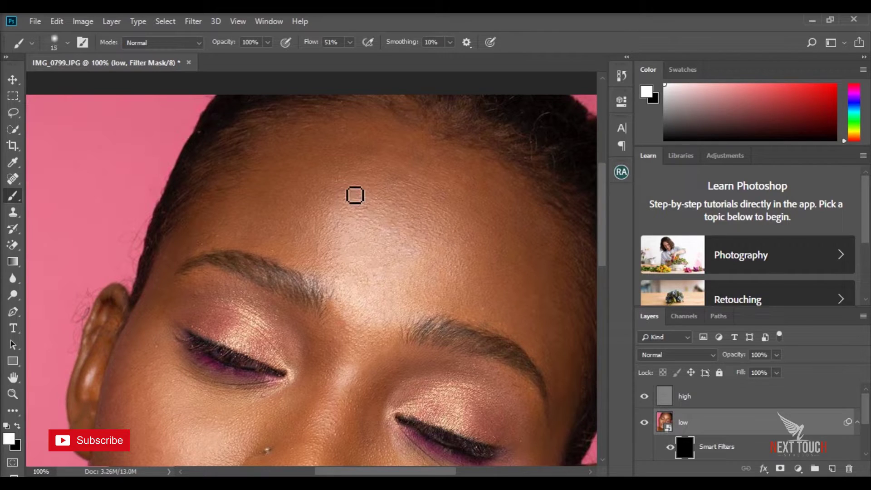
key(bracketright)
key(bracketright)
key(bracketright)
key(bracketright)
key(bracketright)
key(bracketright)
key(bracketright)
key(bracketright)
drag(420, 225, 320, 231)
drag(368, 192, 351, 150)
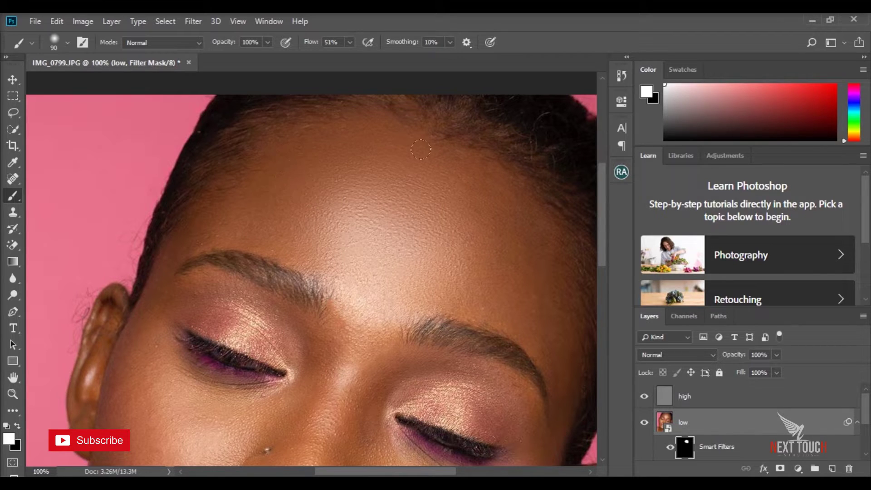
drag(280, 173, 448, 185)
drag(266, 162, 248, 188)
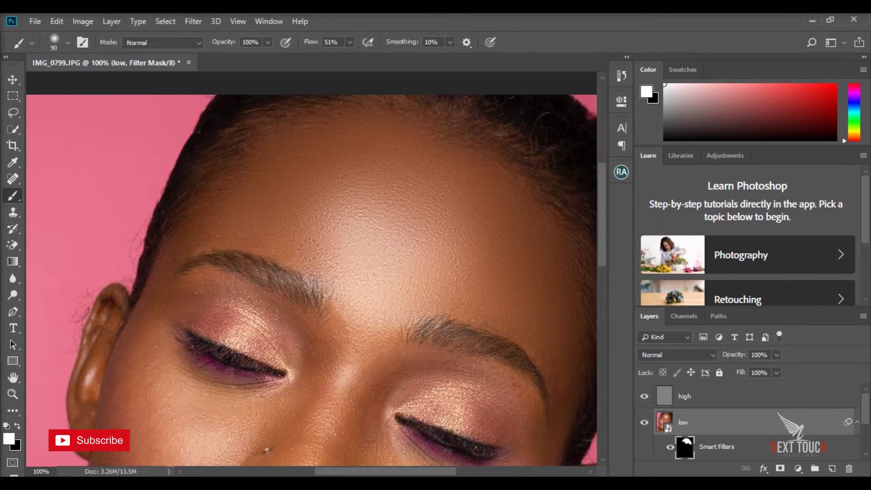
key([)
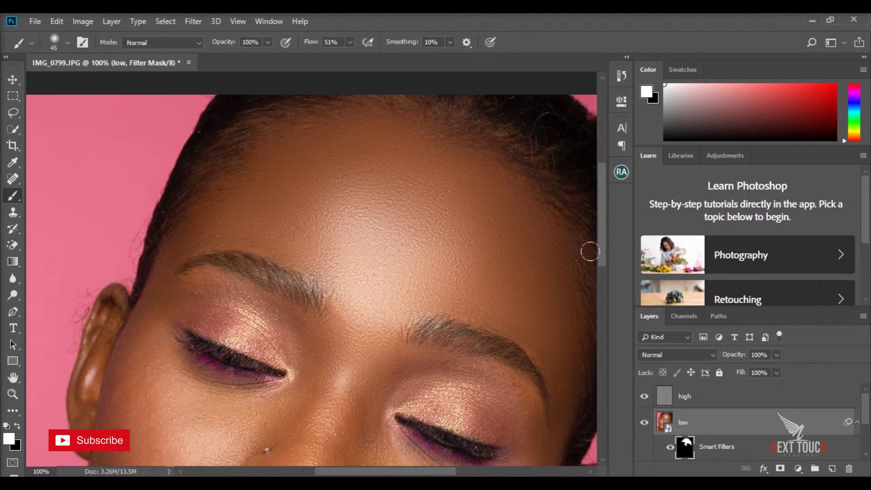
Smooth the nose bridge, left cheek and right cheek, using brush sizes 45 and 70.
drag(602, 243, 600, 290)
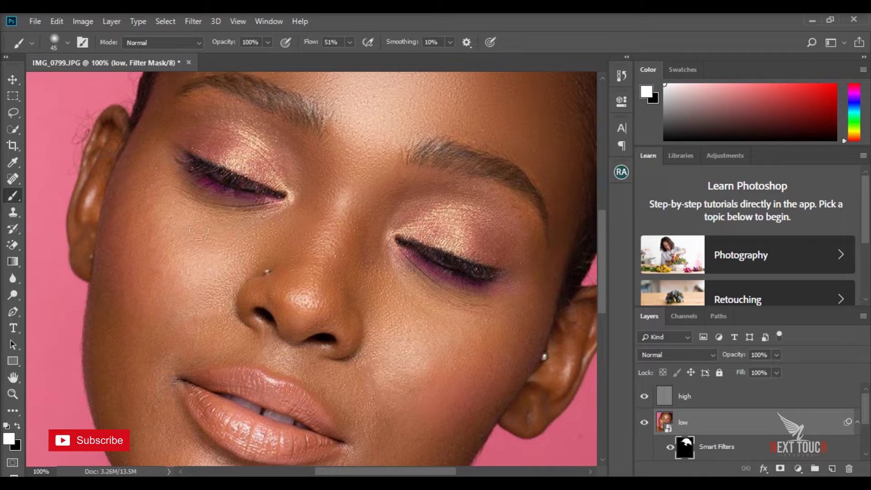
mouse_move(379, 246)
mouse_down()
mouse_move(357, 261)
mouse_move(367, 244)
mouse_move(396, 323)
mouse_up()
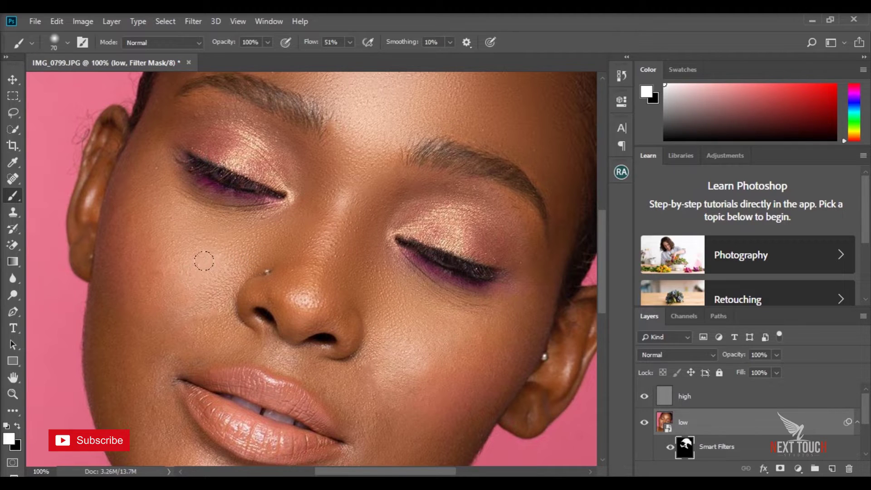
key(bracketright)
key(bracketright)
key(bracketright)
mouse_move(180, 258)
mouse_down()
mouse_move(165, 218)
mouse_move(138, 202)
mouse_up()
mouse_move(378, 361)
mouse_down()
mouse_move(427, 365)
mouse_move(408, 356)
mouse_move(444, 343)
mouse_up()
mouse_move(435, 385)
mouse_down()
mouse_move(396, 363)
mouse_move(412, 346)
mouse_move(441, 402)
mouse_up()
mouse_move(493, 346)
mouse_down()
mouse_move(430, 357)
mouse_move(399, 326)
mouse_move(451, 315)
mouse_move(522, 318)
mouse_up()
mouse_move(464, 310)
mouse_down()
mouse_move(404, 301)
mouse_move(382, 280)
mouse_up()
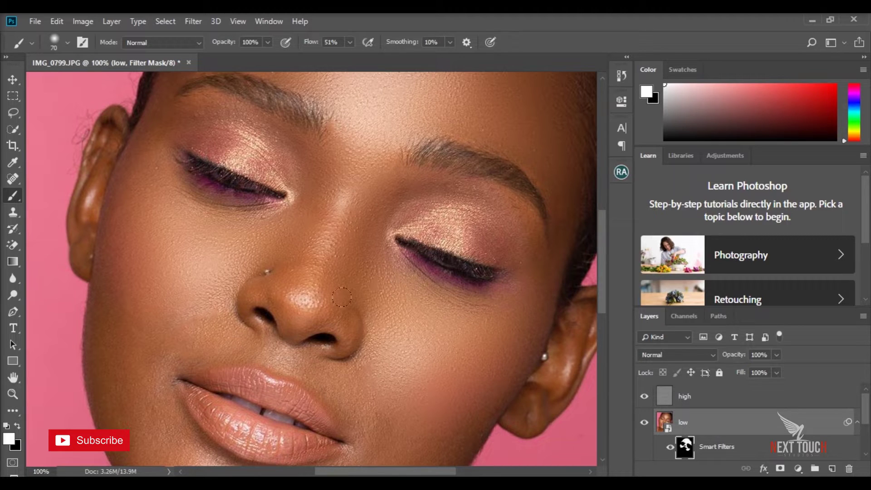
Smooth the left cheek beside the nose, the temple and the cheek down to the jawline.
drag(602, 242, 603, 261)
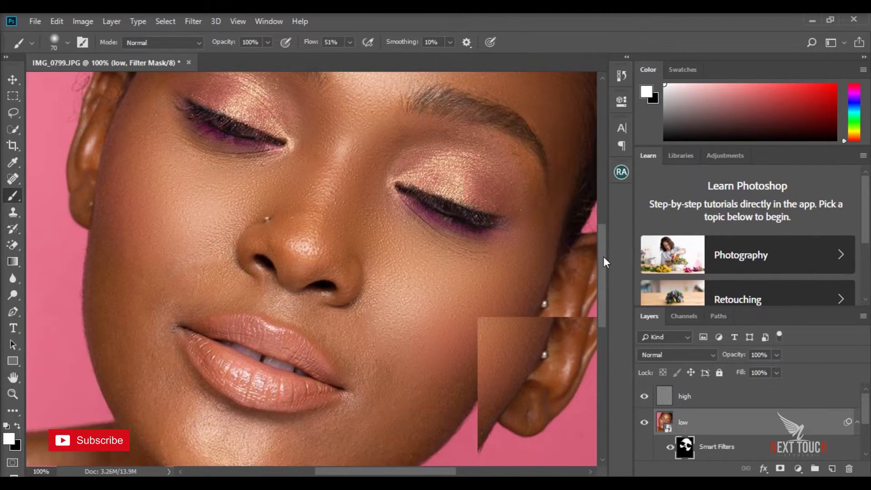
drag(222, 231, 165, 245)
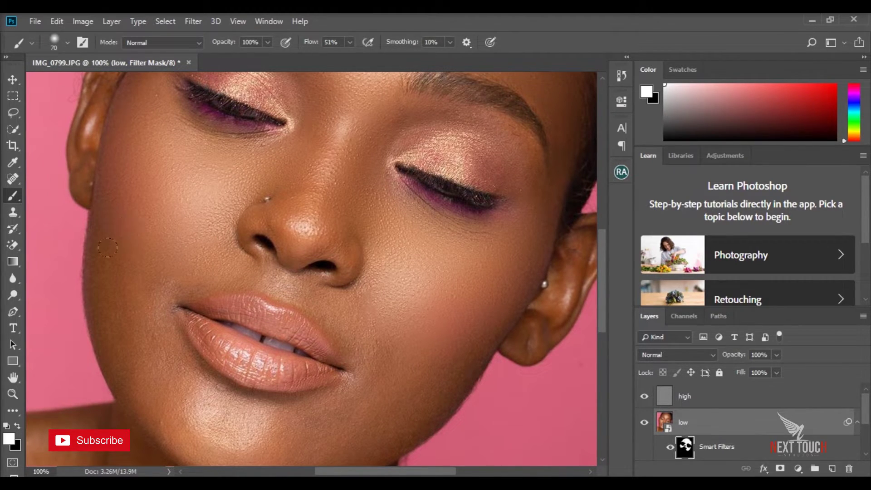
mouse_move(104, 265)
mouse_down()
mouse_move(110, 214)
mouse_move(147, 284)
mouse_up()
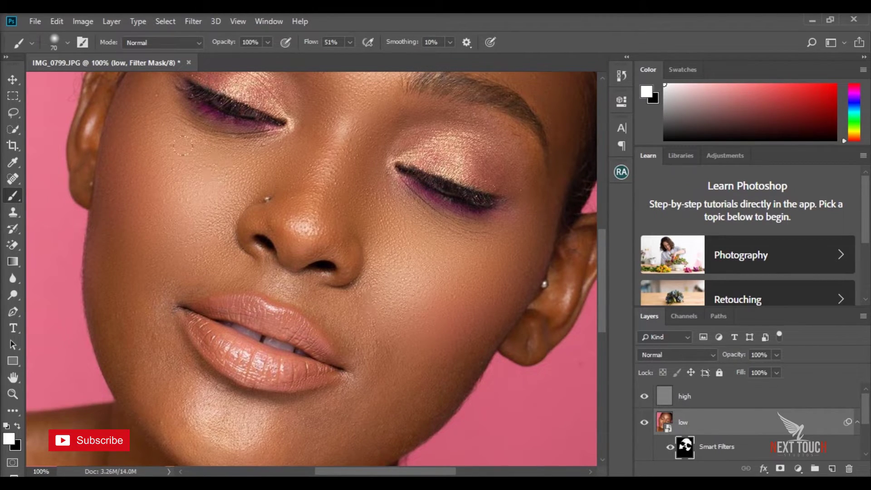
drag(148, 121, 159, 104)
mouse_move(402, 241)
mouse_down()
mouse_move(376, 295)
mouse_move(408, 335)
mouse_up()
mouse_move(447, 357)
mouse_down()
mouse_move(478, 320)
mouse_move(453, 358)
mouse_move(456, 379)
mouse_move(416, 311)
mouse_move(475, 350)
mouse_move(466, 357)
mouse_up()
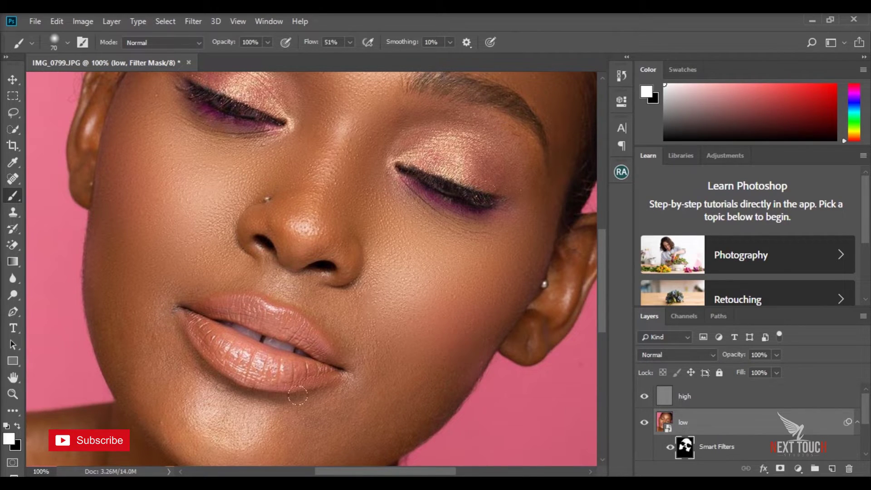
Refine the jawline mask by alternating black and white strokes, brush reduced to 40.
click(19, 425)
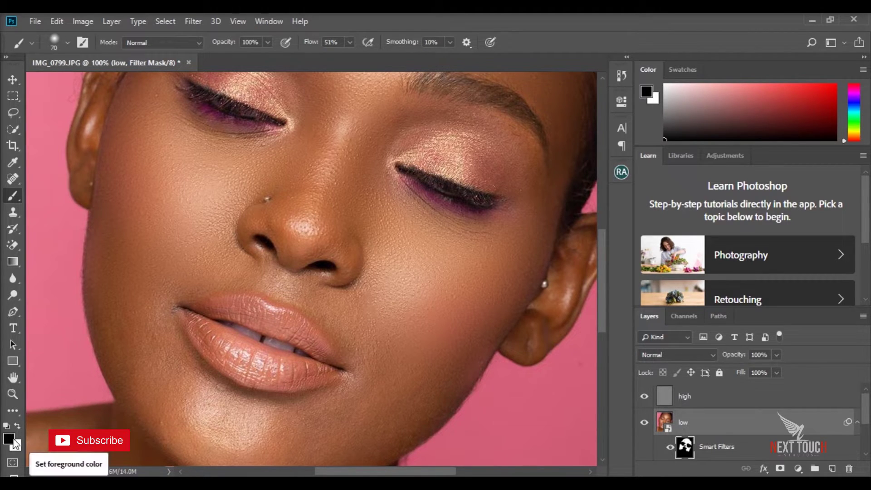
drag(470, 343, 458, 383)
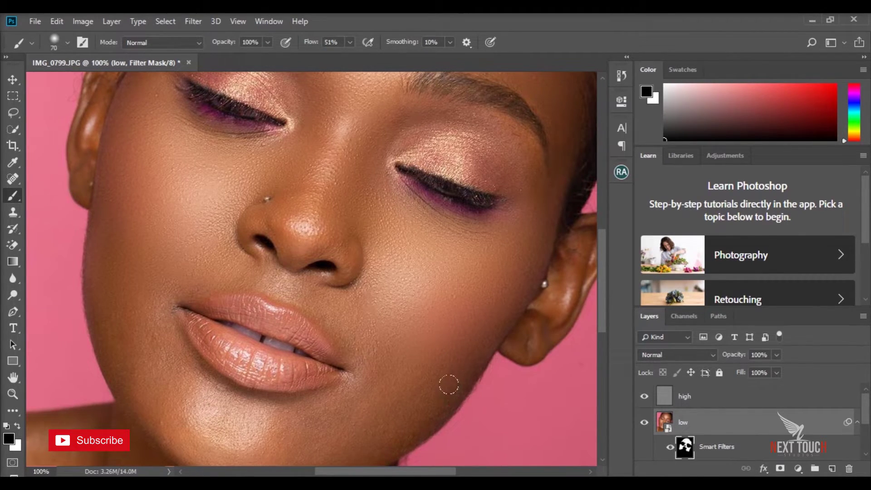
click(19, 425)
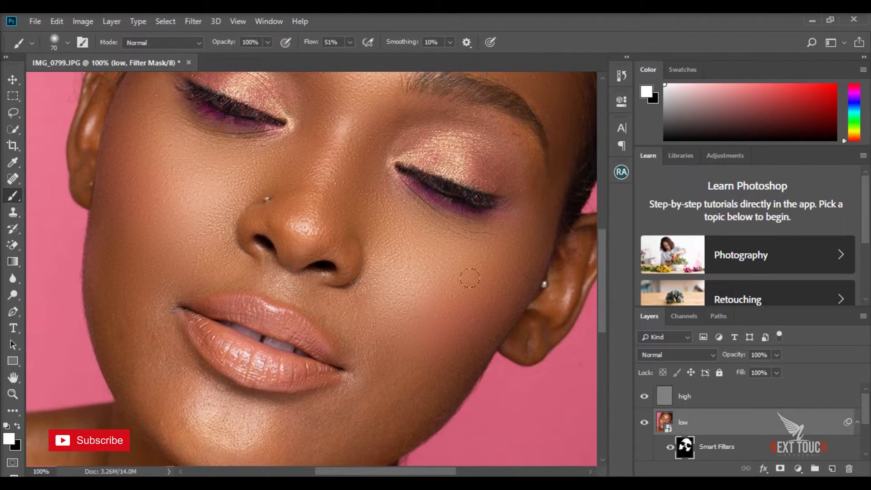
drag(470, 278, 424, 311)
key(bracketleft)
key(bracketleft)
key(bracketleft)
mouse_move(431, 318)
mouse_down()
mouse_move(483, 355)
mouse_move(416, 438)
mouse_move(482, 366)
mouse_move(411, 437)
mouse_move(365, 453)
mouse_move(352, 448)
mouse_move(434, 389)
mouse_move(430, 396)
mouse_move(408, 383)
mouse_move(428, 418)
mouse_move(441, 379)
mouse_move(455, 371)
mouse_up()
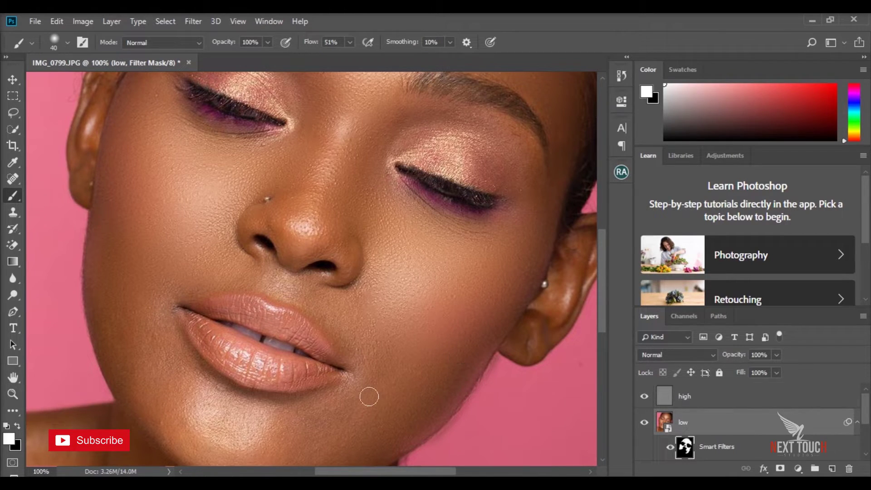
click(18, 425)
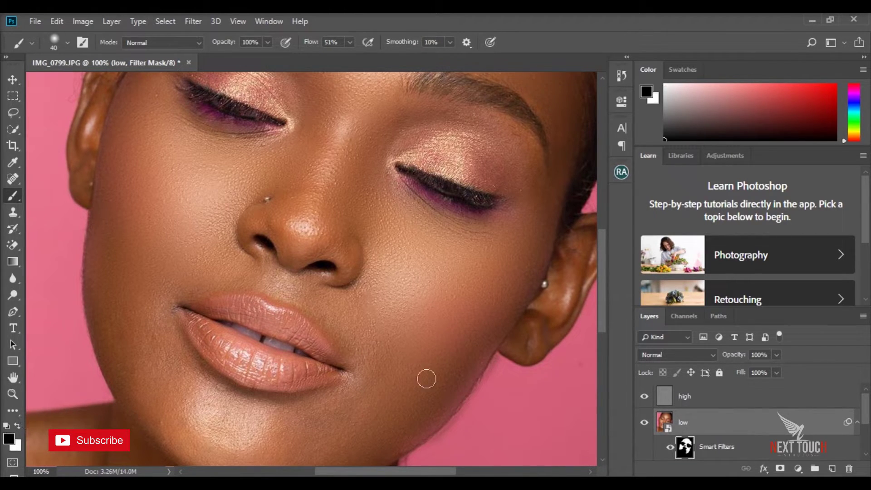
mouse_move(434, 428)
mouse_down()
mouse_move(499, 342)
mouse_move(415, 446)
mouse_move(457, 412)
mouse_move(496, 350)
mouse_move(408, 447)
mouse_move(378, 459)
mouse_up()
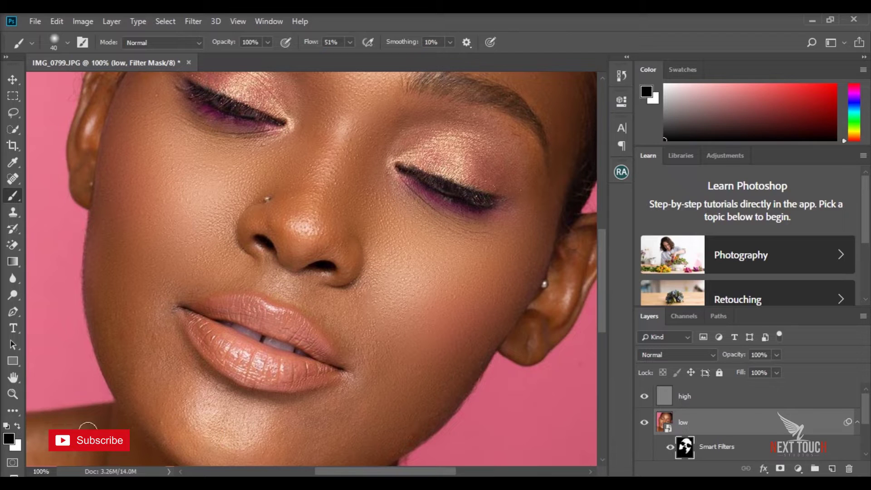
click(17, 425)
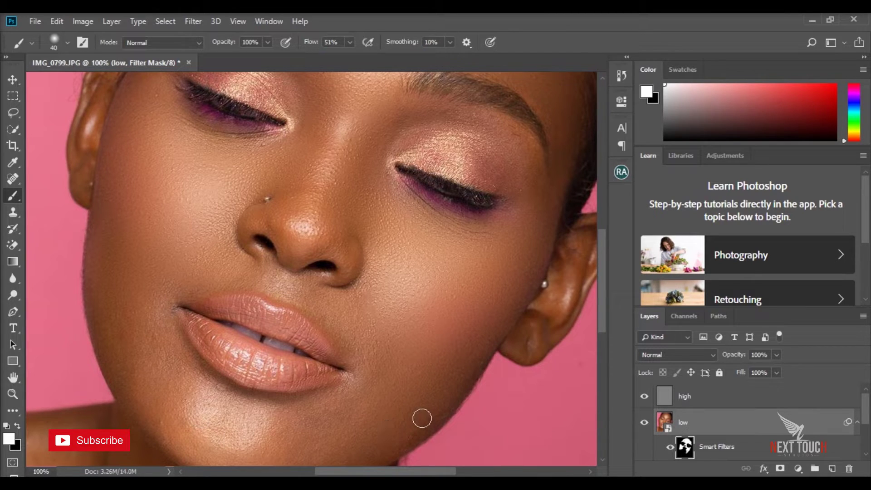
mouse_move(444, 398)
mouse_down()
mouse_move(488, 341)
mouse_move(467, 377)
mouse_move(396, 451)
mouse_move(385, 444)
mouse_move(444, 374)
mouse_up()
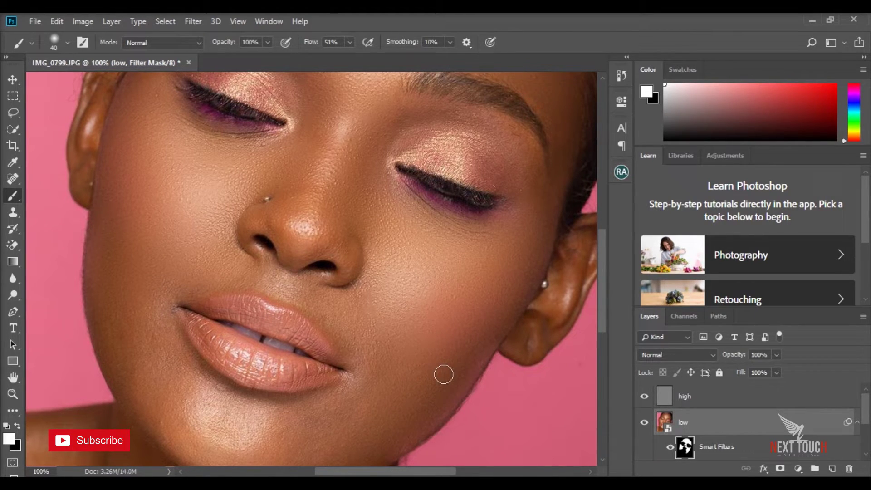
Smooth the chin, skin below the nostril and around the mouth corner at brush size 50.
key(bracketright)
drag(443, 373, 384, 377)
key(bracketright)
mouse_move(362, 301)
mouse_down()
mouse_move(381, 275)
mouse_move(370, 290)
mouse_up()
mouse_move(373, 372)
mouse_down()
mouse_move(375, 331)
mouse_move(381, 356)
mouse_move(313, 293)
mouse_up()
drag(365, 297, 362, 296)
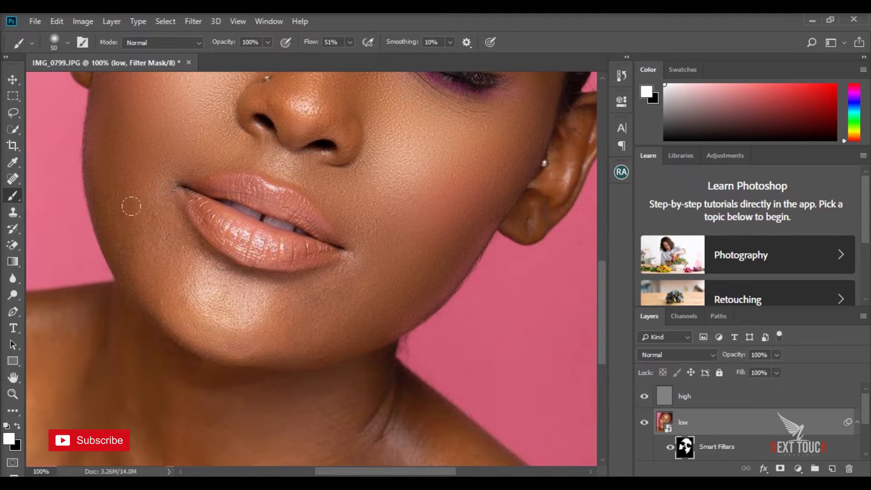
Paint white on the low layer's filter mask over the left cheek beside the lips.
drag(130, 203, 143, 221)
drag(150, 227, 129, 226)
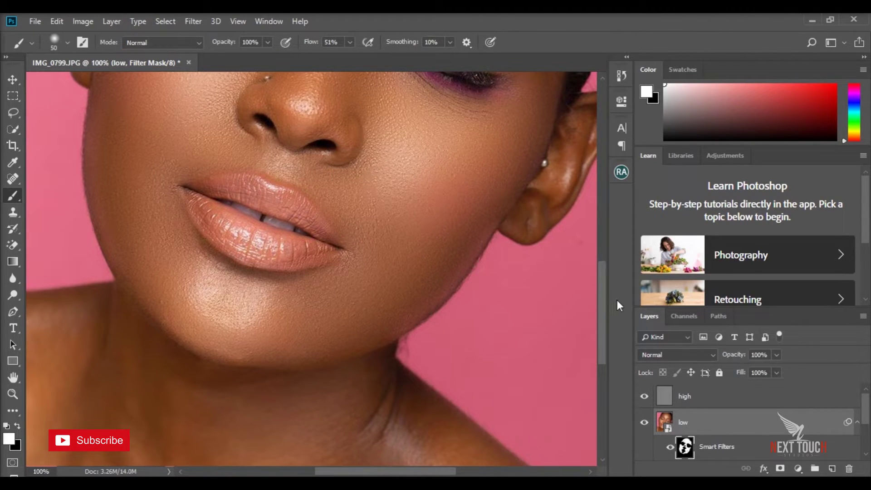
drag(602, 292, 606, 214)
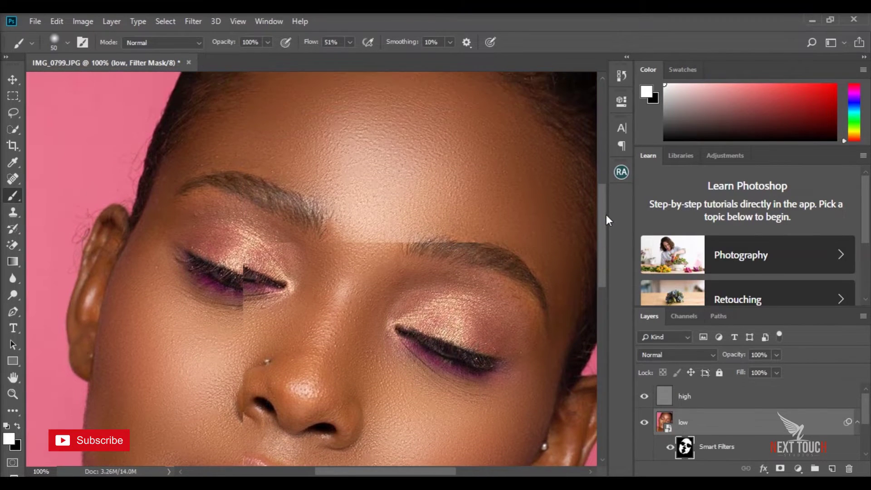
drag(603, 207, 591, 239)
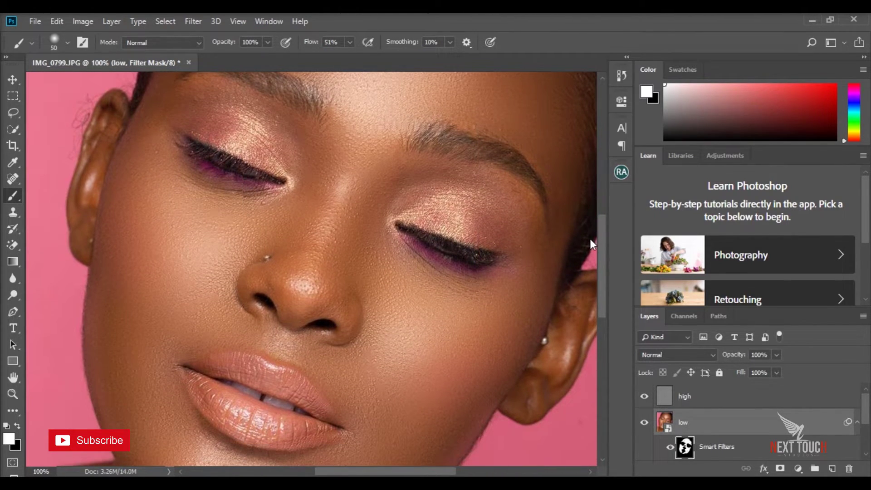
drag(591, 236, 589, 241)
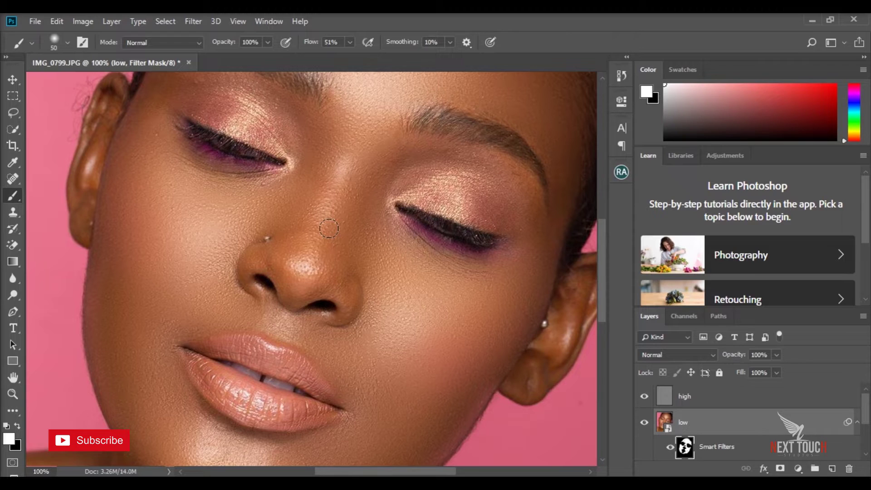
drag(603, 264, 606, 211)
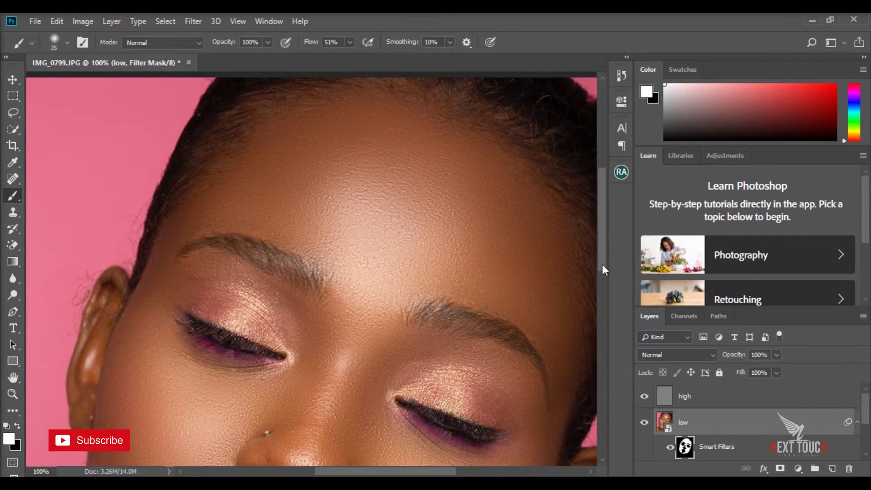
drag(603, 263, 602, 277)
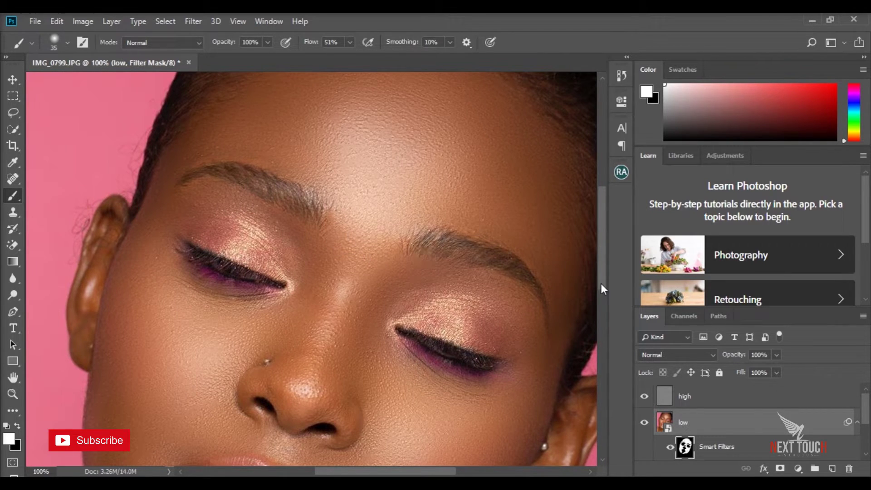
drag(604, 248, 598, 271)
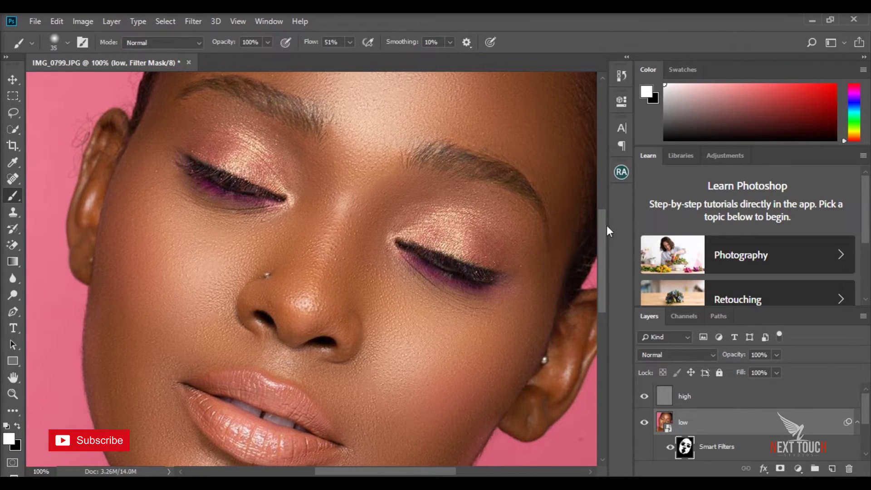
drag(606, 225, 605, 247)
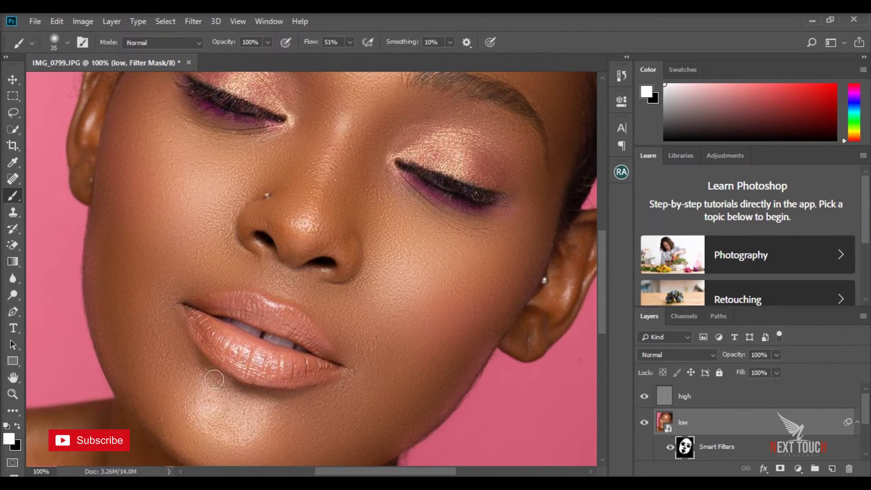
Paint black, then white, on the low layer's mask to refine smoothing around the chin and neck.
click(18, 426)
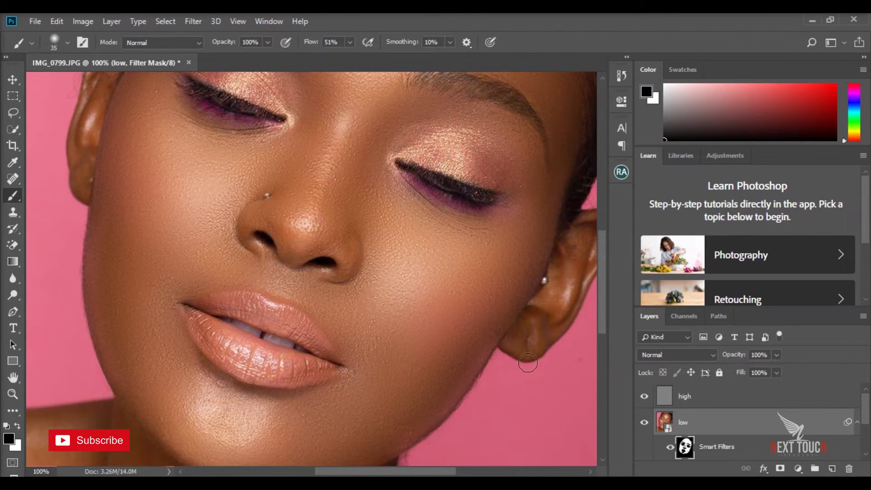
drag(604, 297, 602, 332)
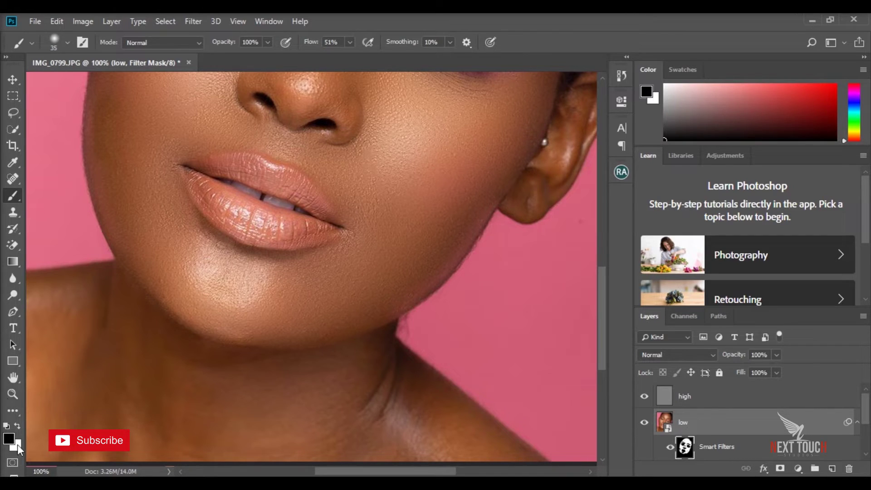
click(17, 422)
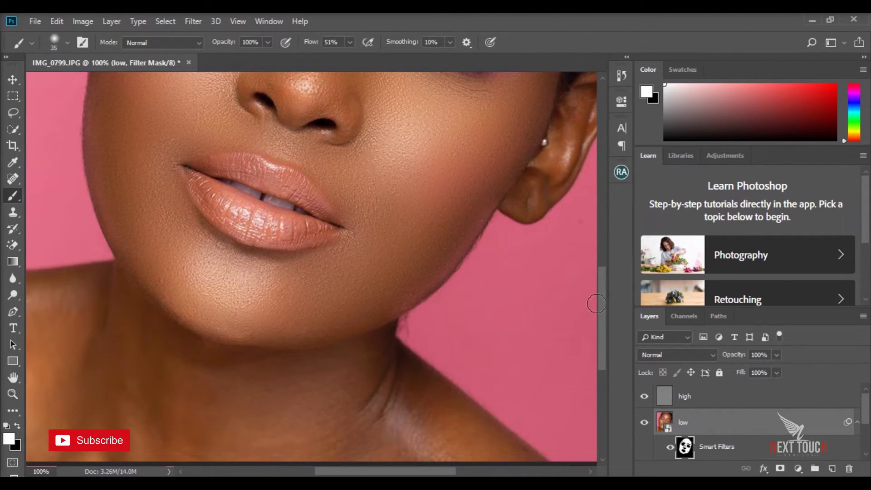
drag(603, 278, 598, 310)
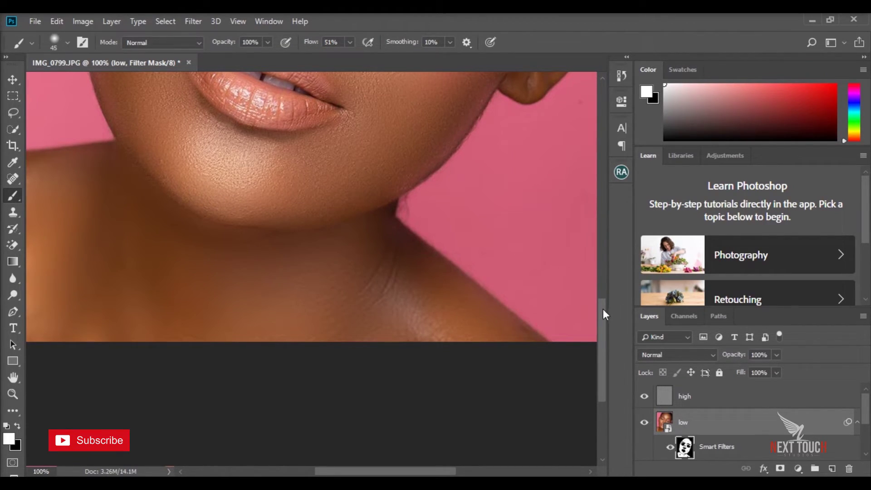
Try a stroke over the ear on the low layer's mask, then undo it.
drag(603, 309, 596, 247)
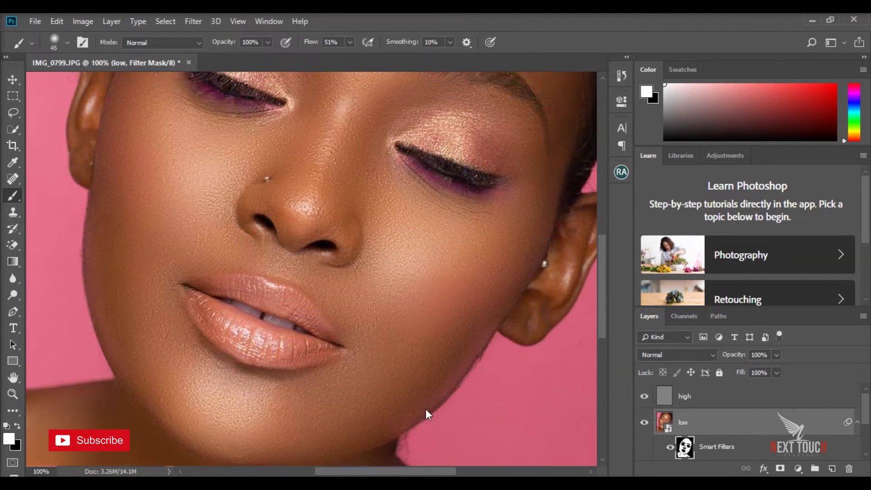
drag(386, 474, 407, 472)
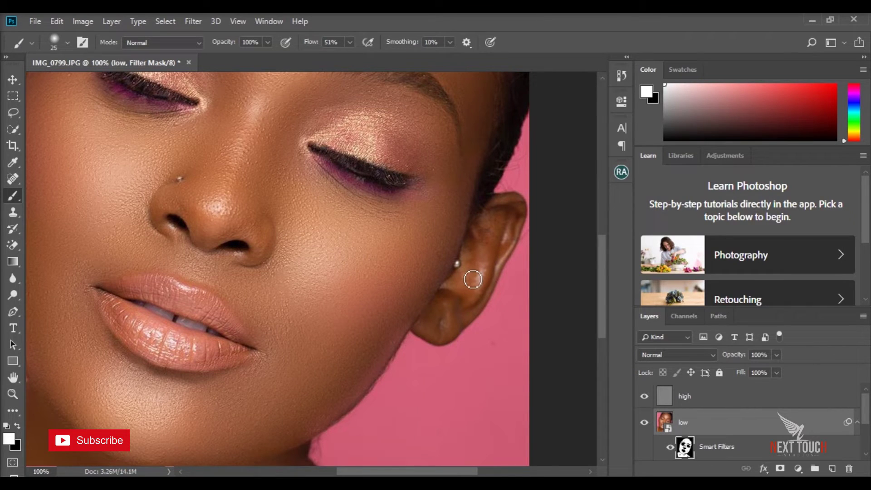
drag(474, 280, 476, 267)
key(ctrl+z)
Set brush flow to 34% and gently repaint the upper ear on the mask.
click(350, 43)
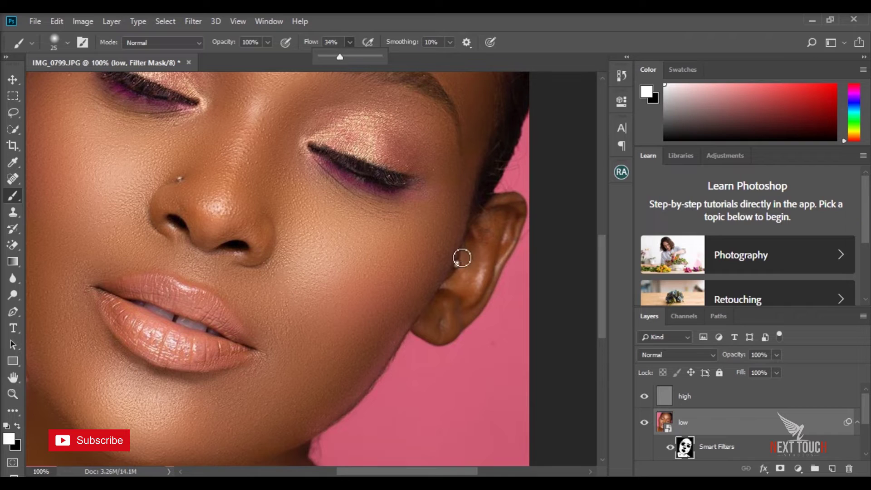
click(467, 267)
mouse_move(483, 265)
mouse_down()
mouse_move(493, 246)
mouse_move(456, 334)
mouse_move(454, 321)
mouse_move(437, 321)
mouse_move(445, 302)
mouse_move(451, 319)
mouse_move(434, 334)
mouse_move(476, 306)
mouse_move(494, 259)
mouse_move(476, 284)
mouse_move(469, 261)
mouse_move(459, 274)
mouse_move(465, 251)
mouse_move(494, 225)
mouse_move(482, 284)
mouse_up()
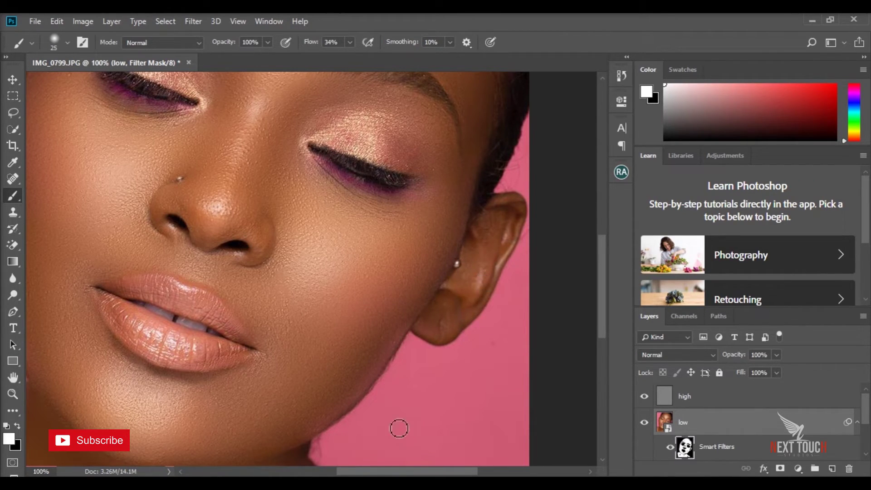
drag(389, 472, 355, 472)
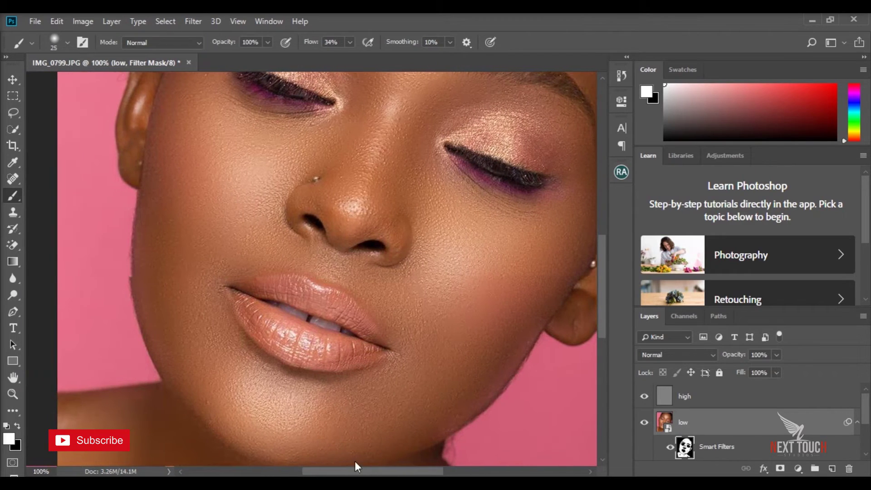
drag(602, 299, 610, 250)
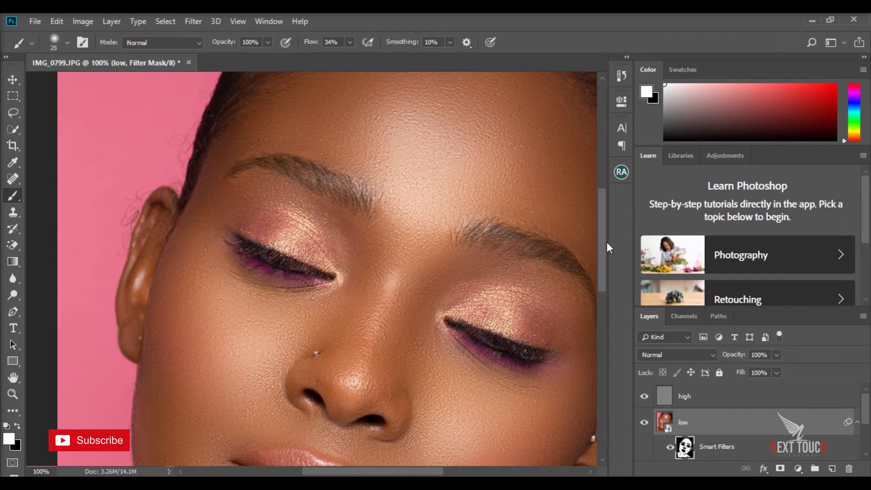
drag(606, 248, 607, 270)
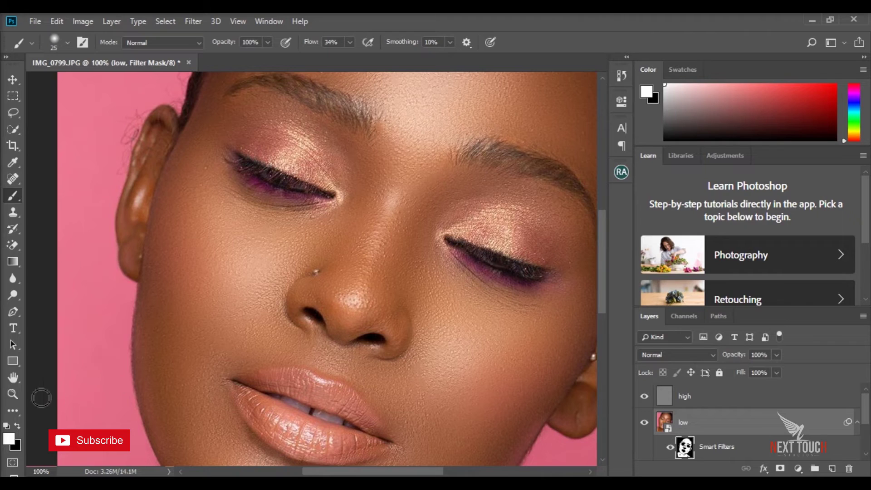
Zoom the view out through 66.7% to 50% and recentre the whole face with the scrollbars.
click(18, 395)
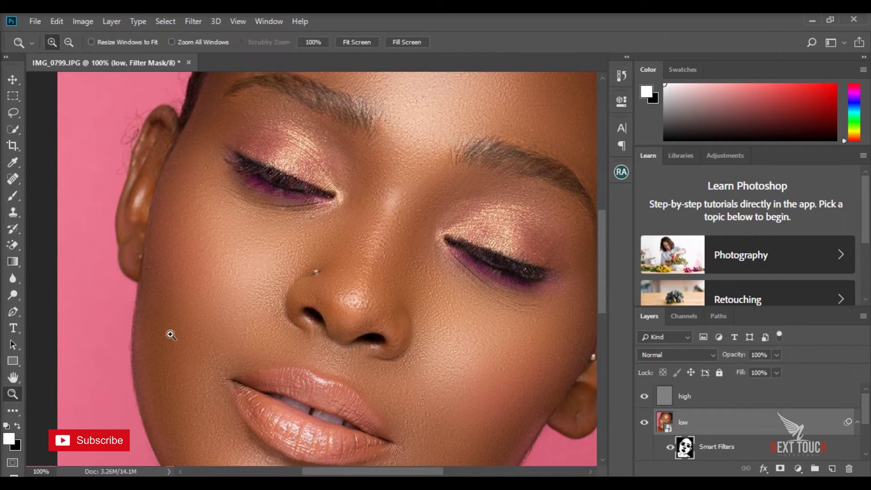
right_click(201, 282)
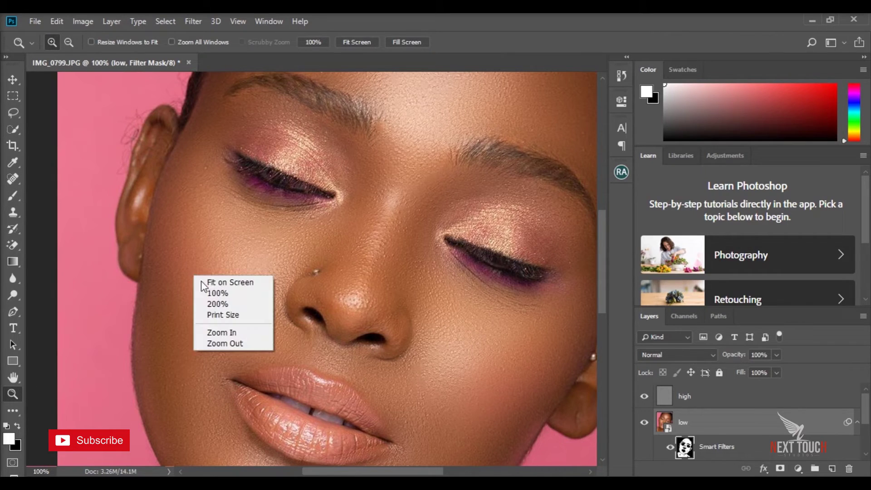
click(66, 44)
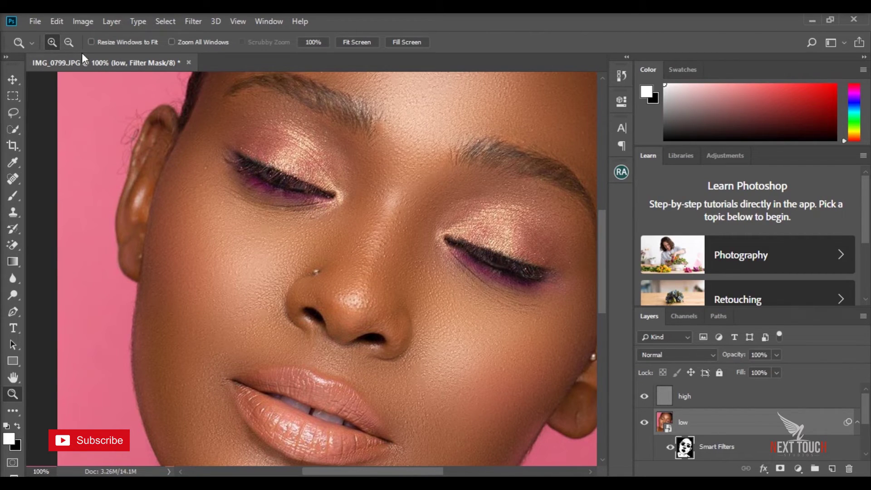
click(69, 42)
click(442, 206)
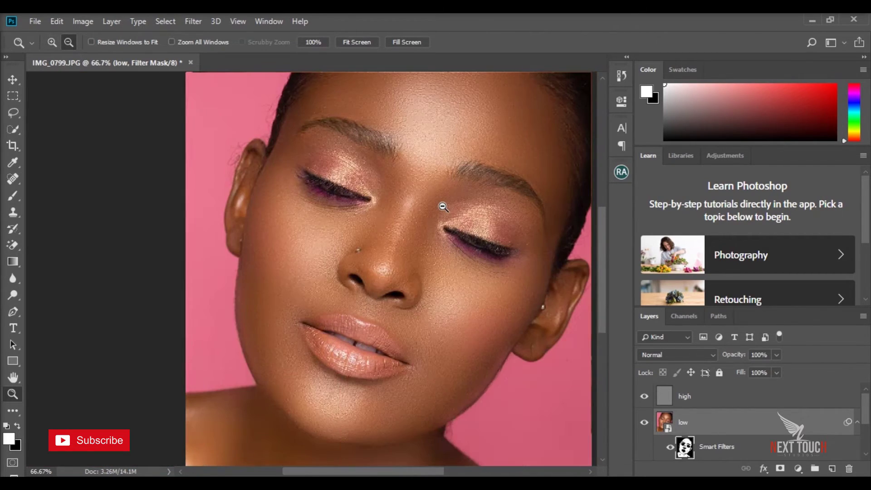
click(443, 207)
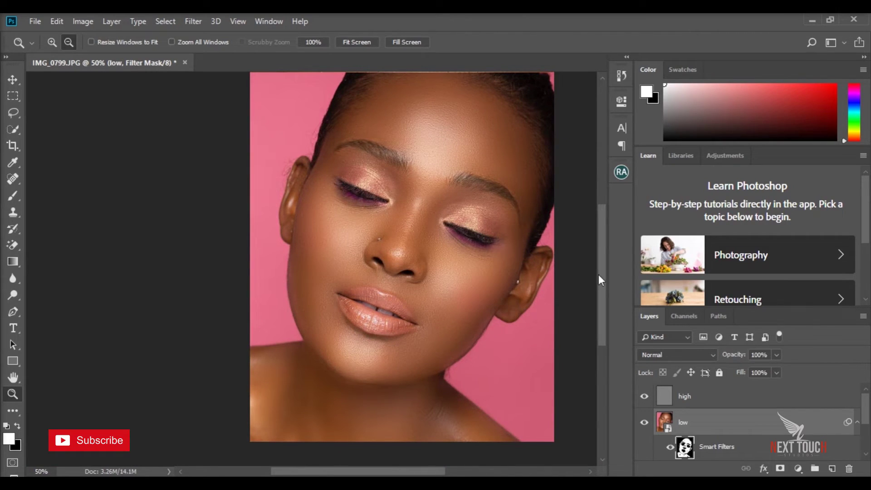
drag(603, 268, 603, 263)
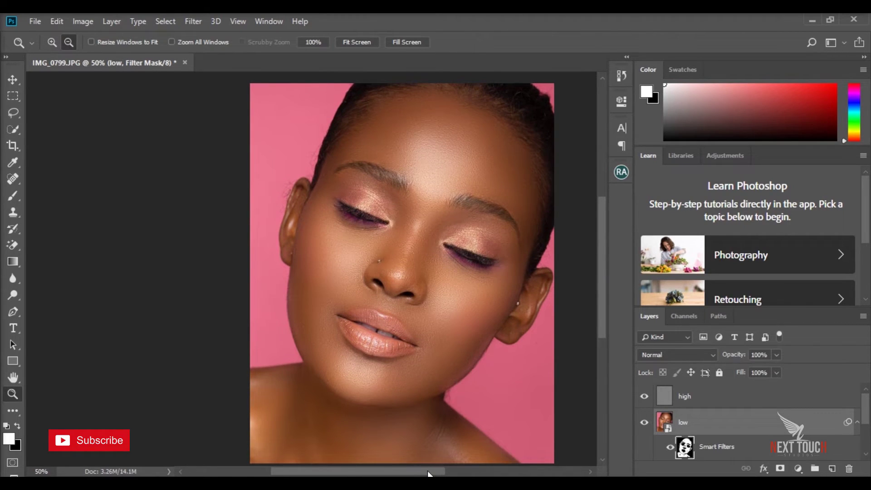
drag(428, 473, 447, 472)
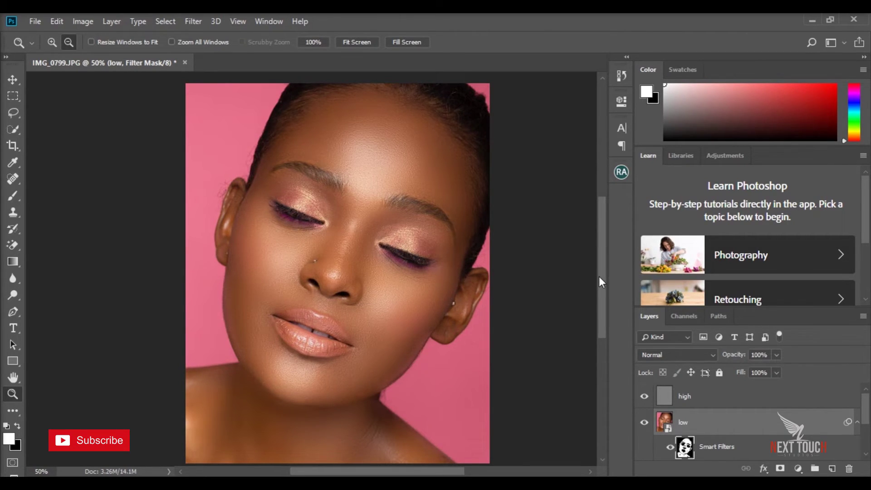
drag(601, 275, 602, 267)
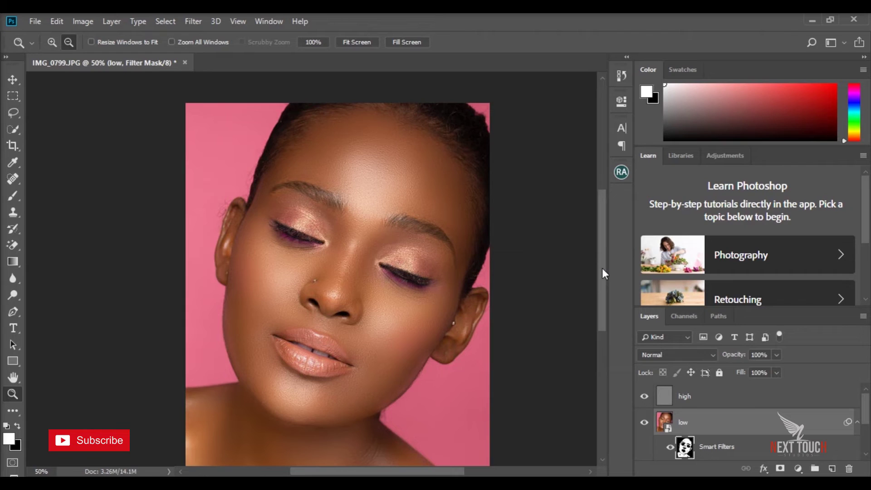
drag(603, 267, 605, 276)
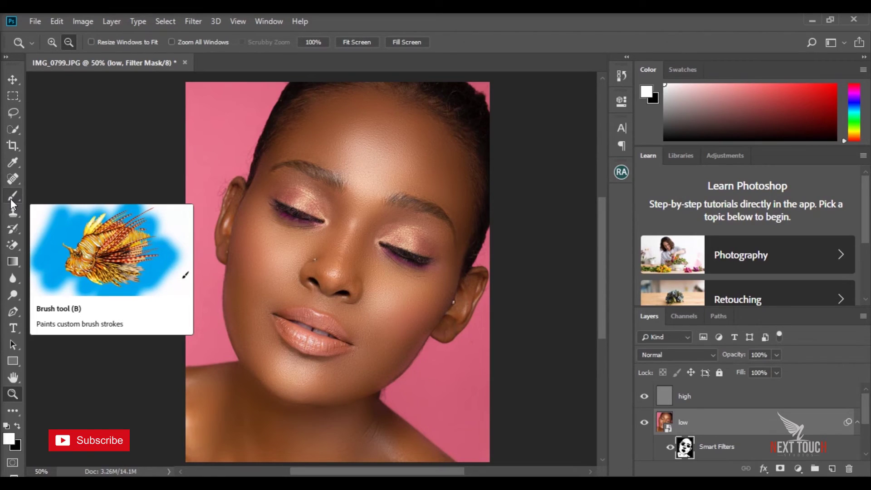
Zoom in to 200% near the inner eye corner.
click(10, 200)
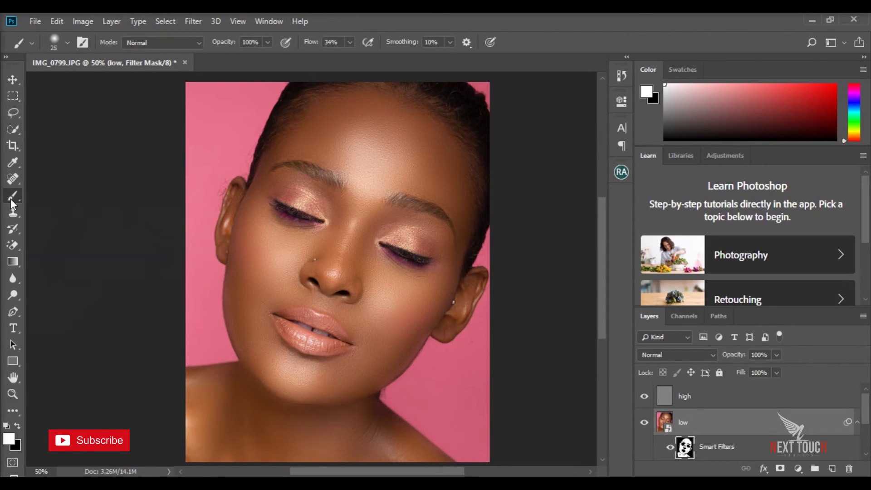
click(9, 395)
click(313, 245)
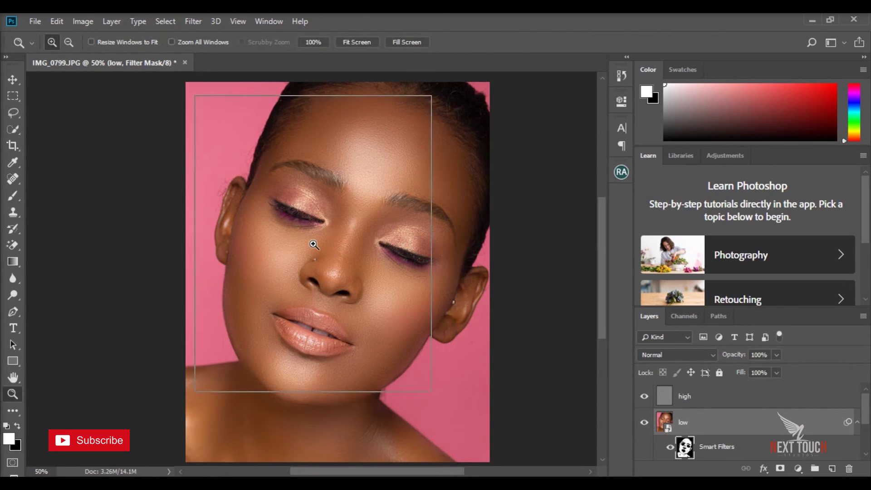
click(313, 245)
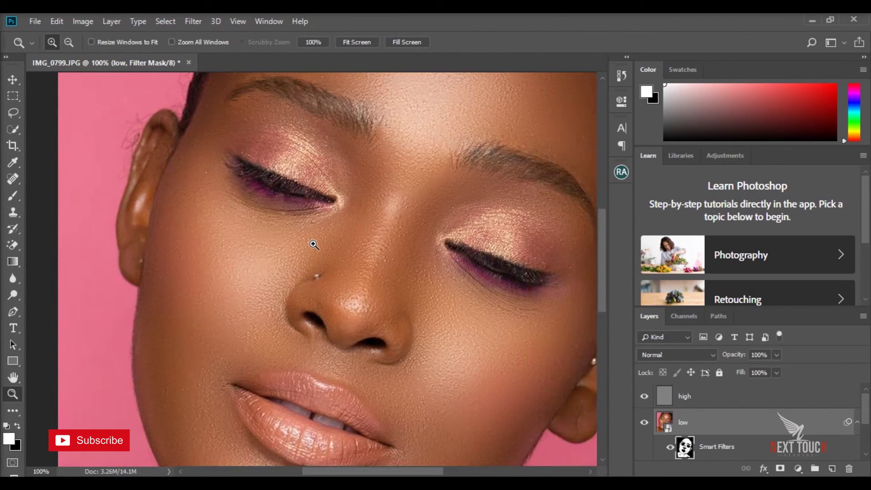
click(432, 235)
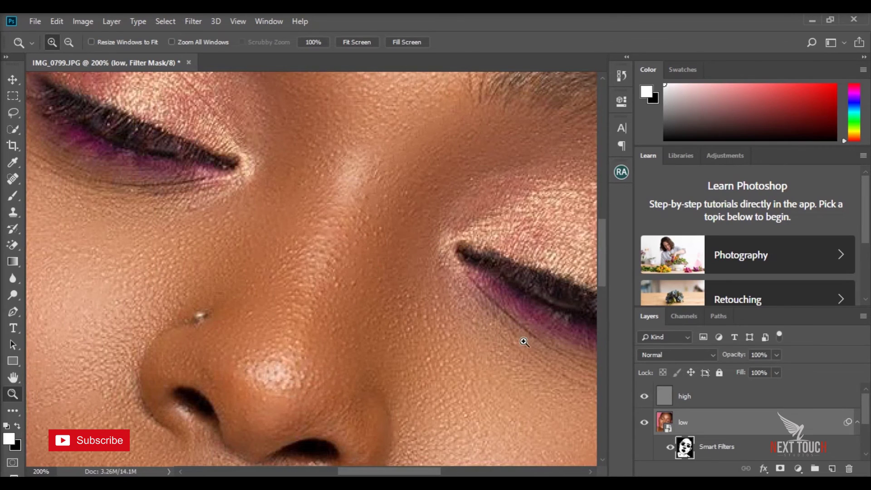
Pan across the forehead, nose and lips at 200% to inspect the skin texture.
drag(601, 265, 610, 208)
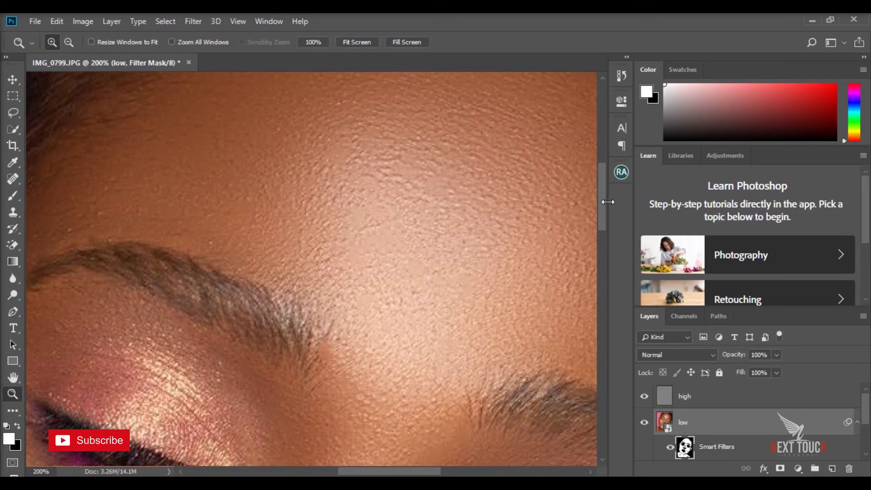
drag(383, 253, 244, 316)
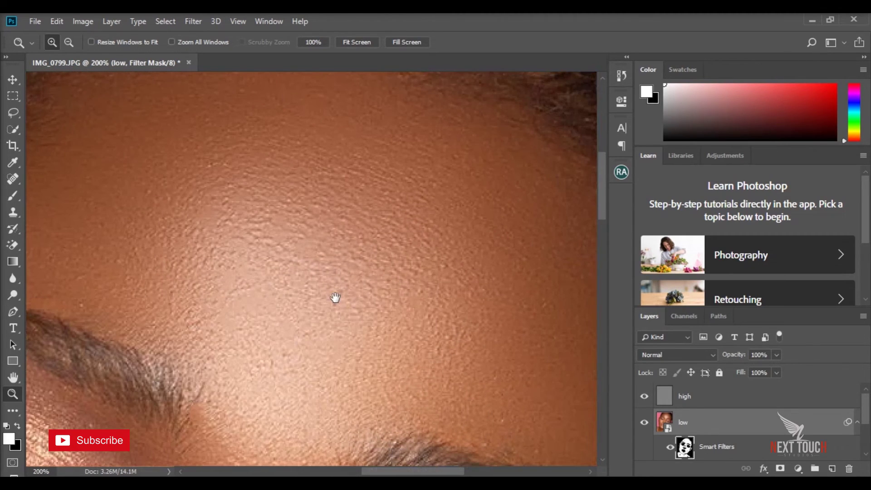
drag(335, 296, 342, 186)
drag(304, 231, 393, 93)
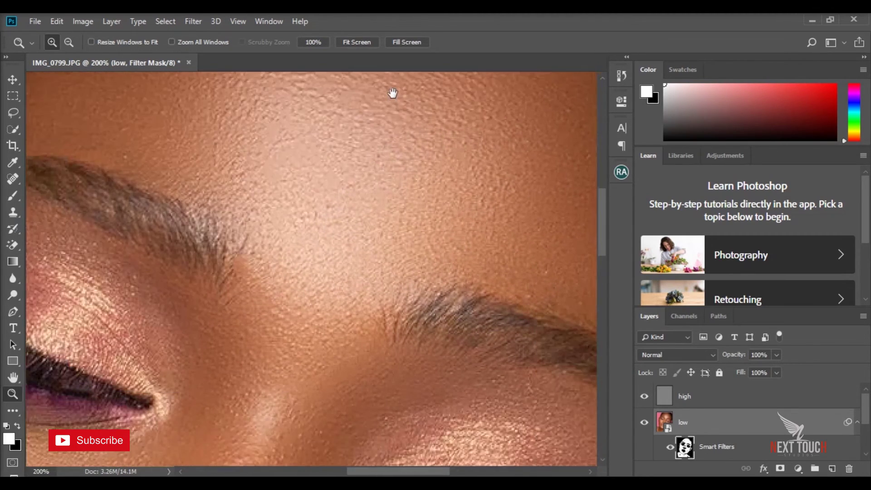
scroll(393, 93, down, 2)
scroll(331, 233, down, 5)
scroll(315, 254, down, 2)
scroll(334, 177, down, 1)
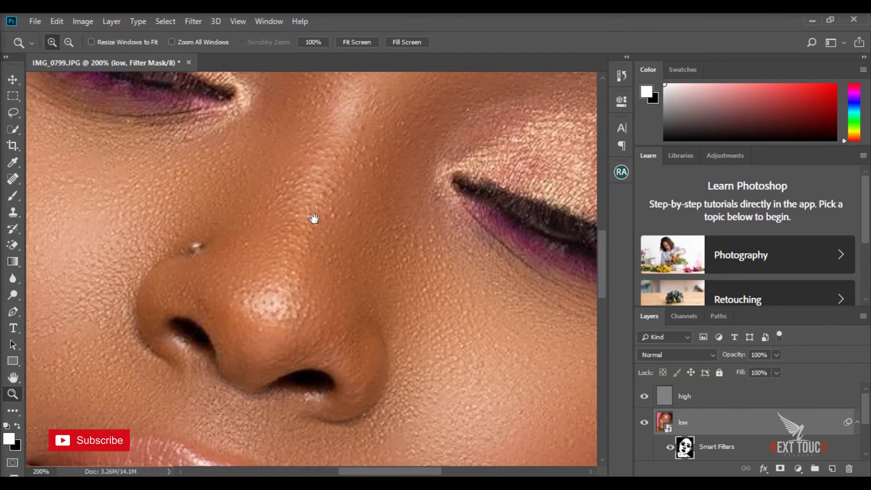
scroll(314, 219, down, 3)
scroll(302, 175, left, 2)
scroll(399, 153, left, 2)
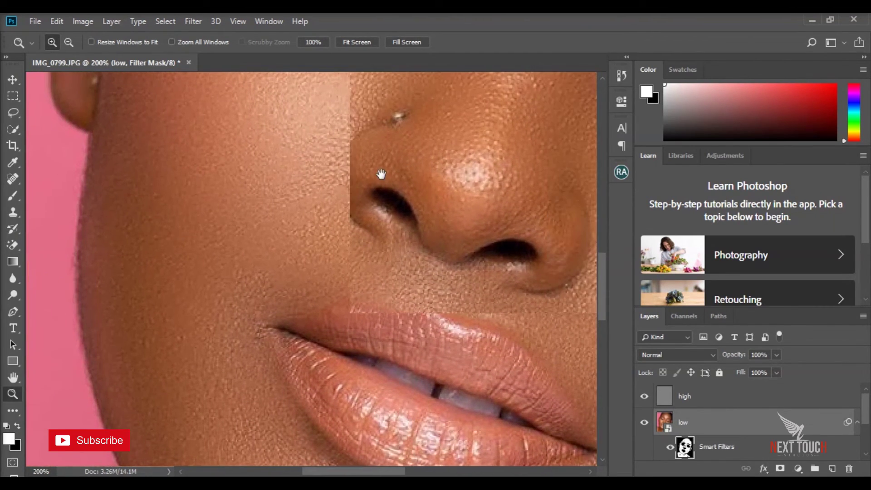
drag(420, 158, 316, 196)
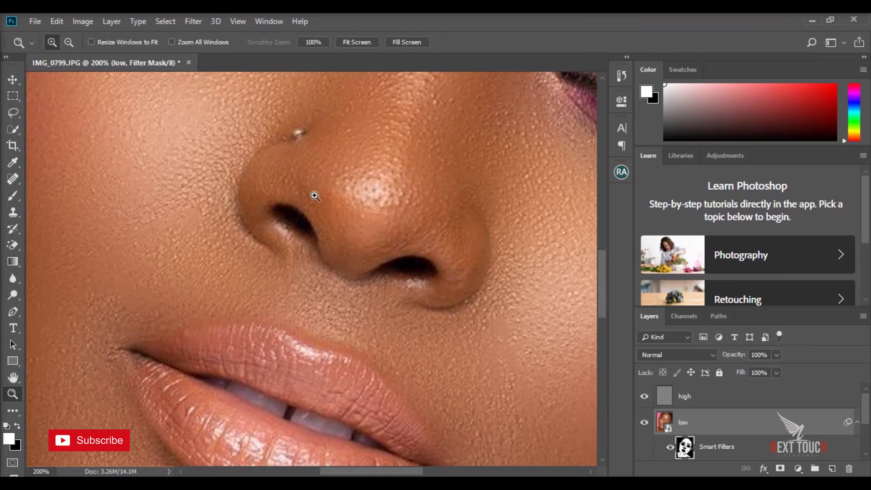
click(69, 44)
click(133, 146)
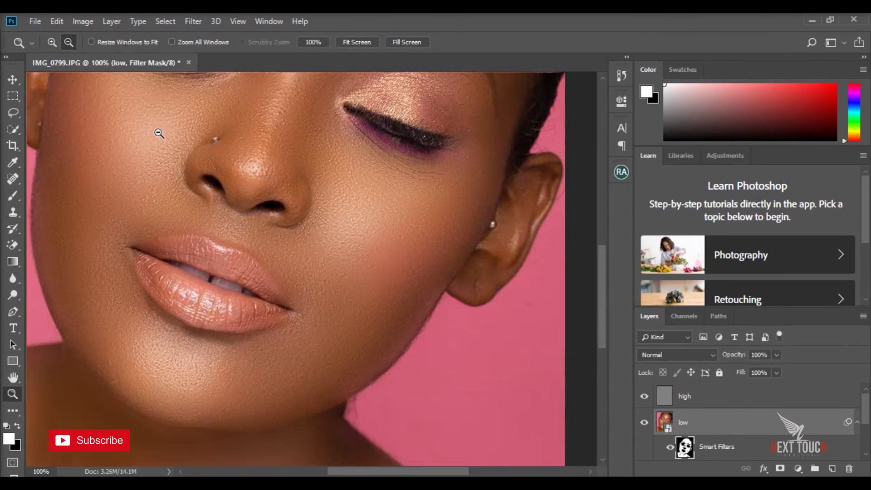
click(218, 145)
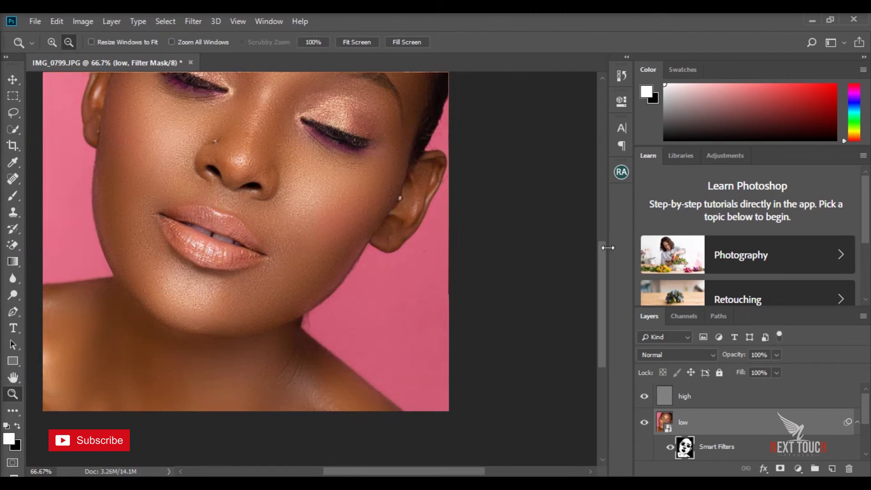
drag(603, 253, 601, 198)
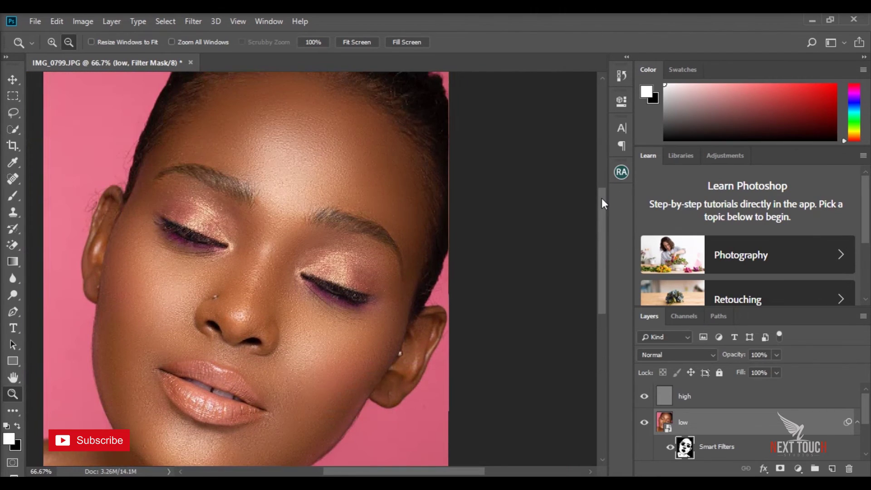
drag(474, 472, 463, 472)
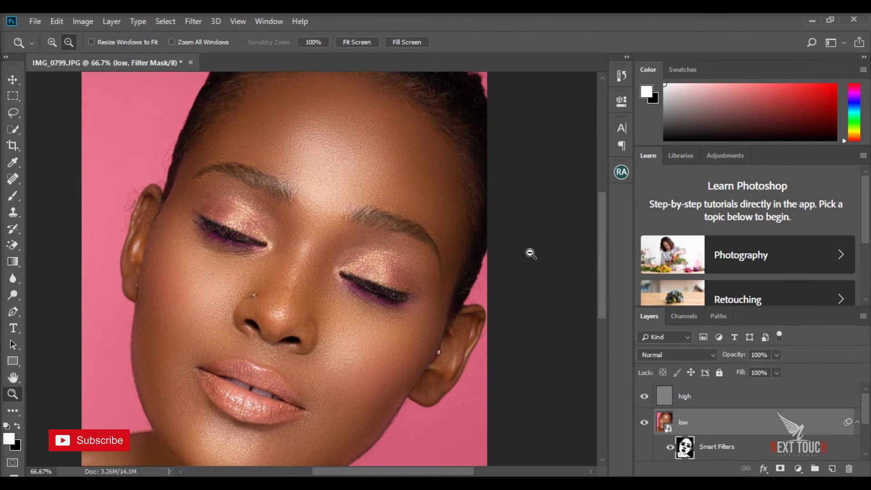
alt+click(500, 250)
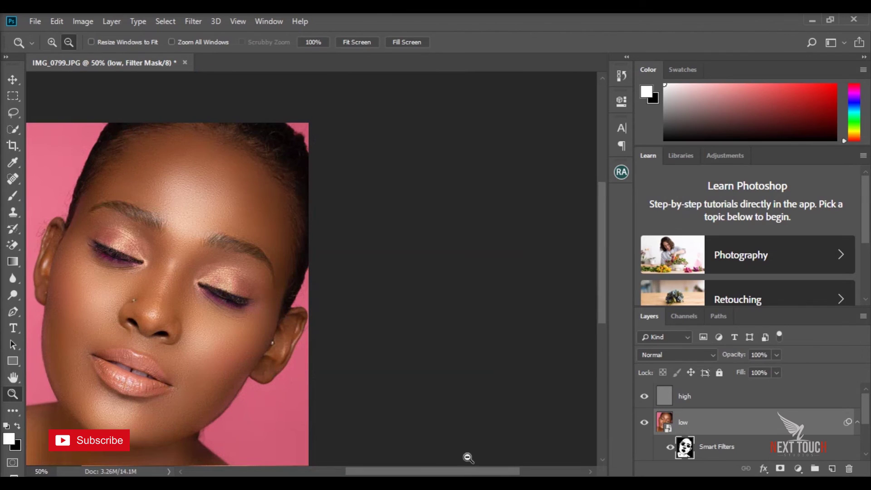
drag(460, 473, 415, 473)
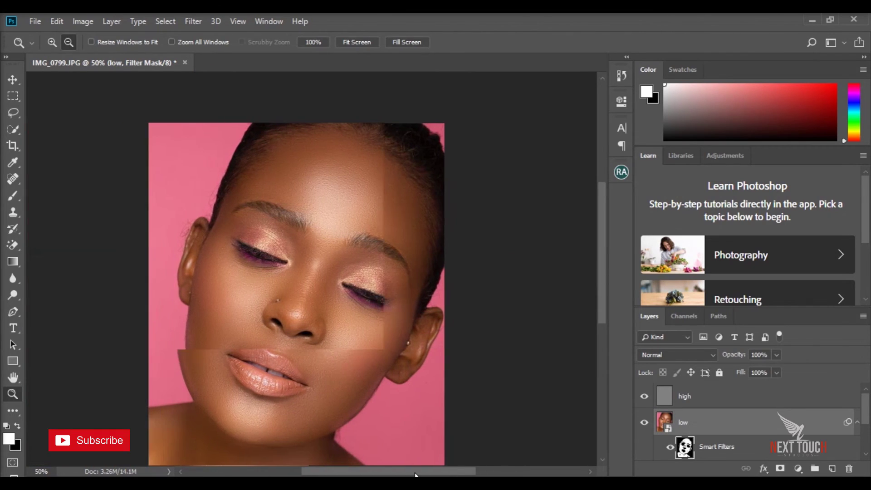
drag(604, 251, 601, 258)
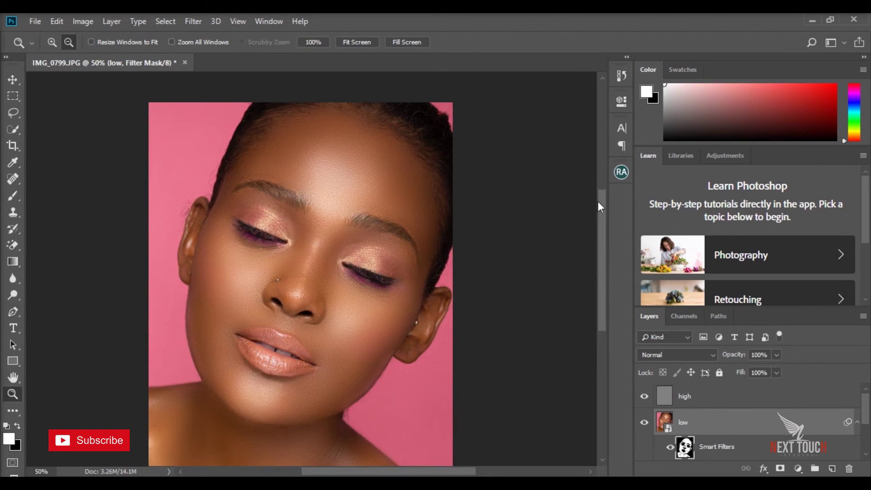
drag(867, 400, 868, 434)
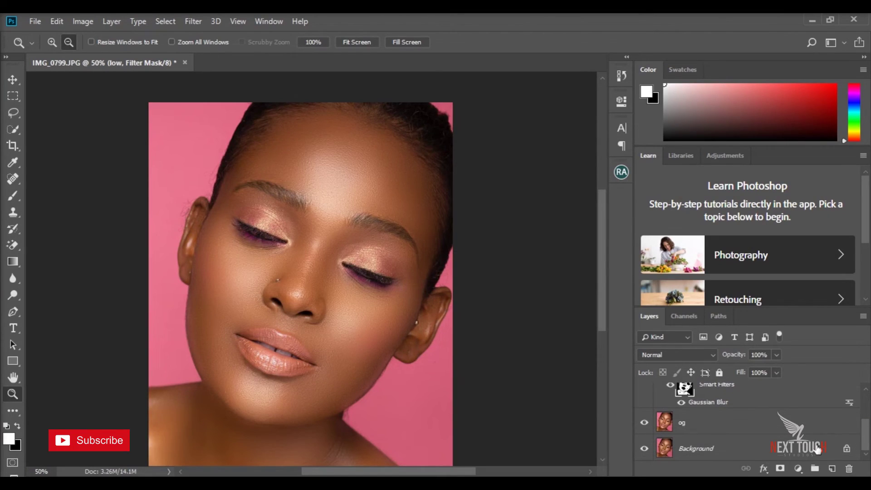
Duplicate the Background layer to the top of the stack and leave the copy hidden.
mouse_move(818, 449)
mouse_down()
mouse_move(832, 468)
mouse_move(797, 392)
mouse_up()
key(d)
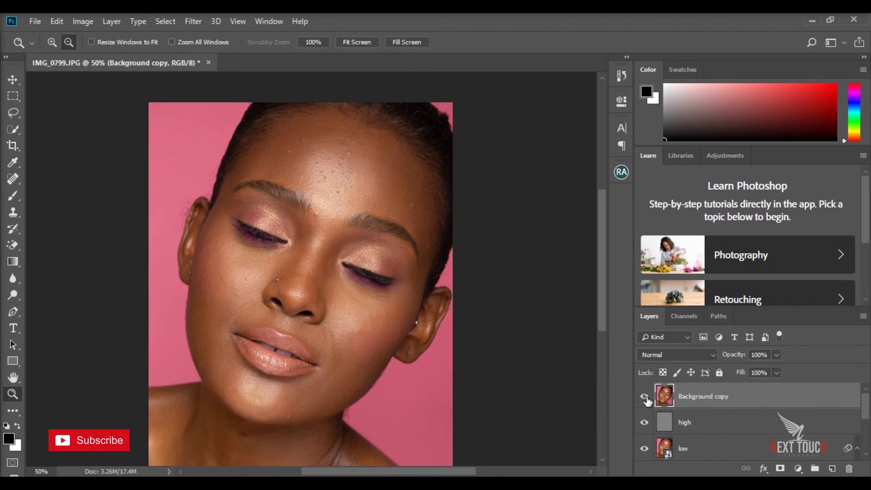
click(645, 396)
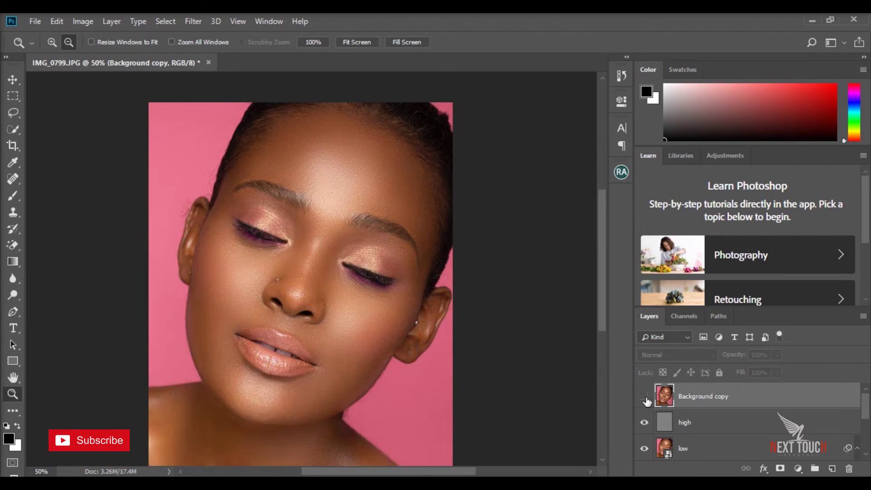
click(645, 397)
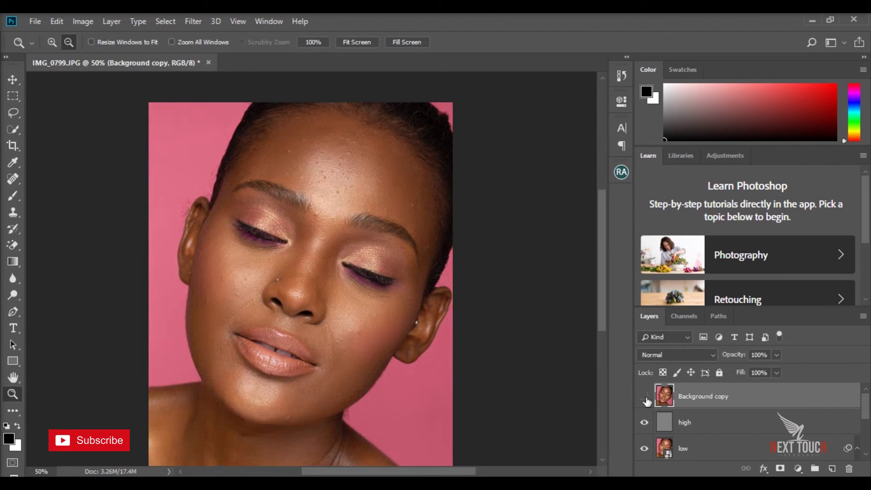
click(645, 397)
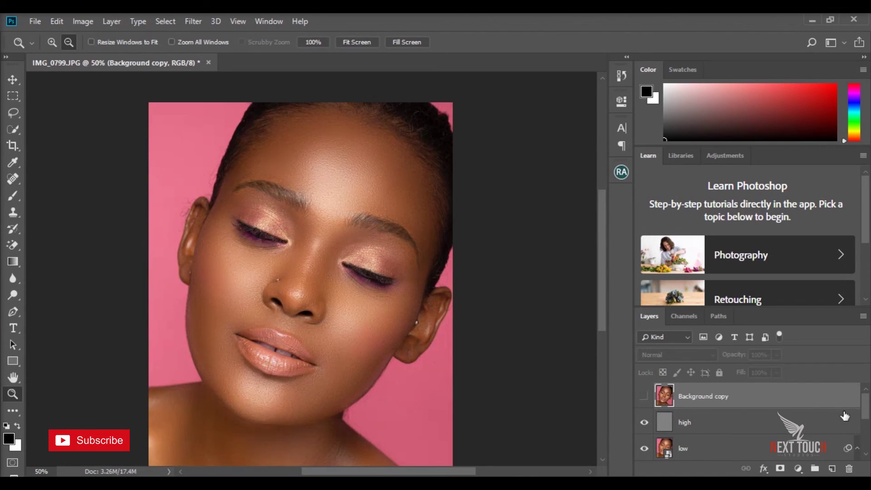
scroll(866, 408, down, 1)
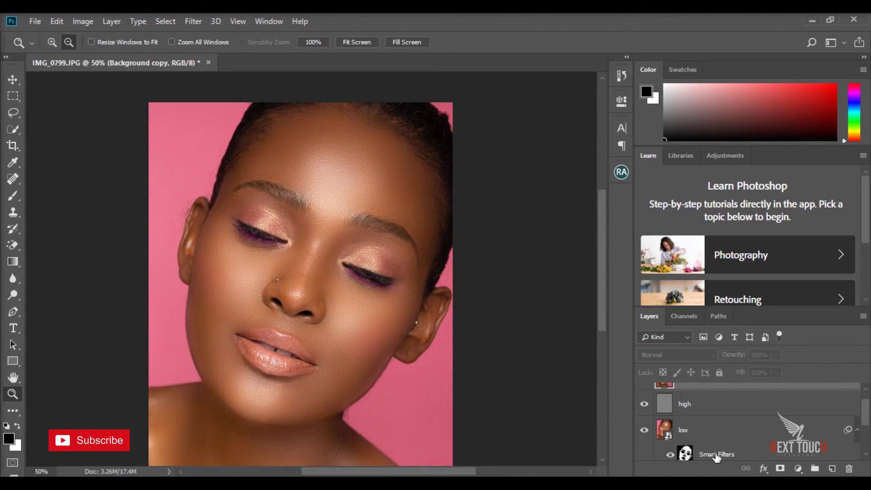
Target the low layer's Smart Filter mask, zoom in on the face, and select the Brush tool.
click(684, 452)
click(682, 438)
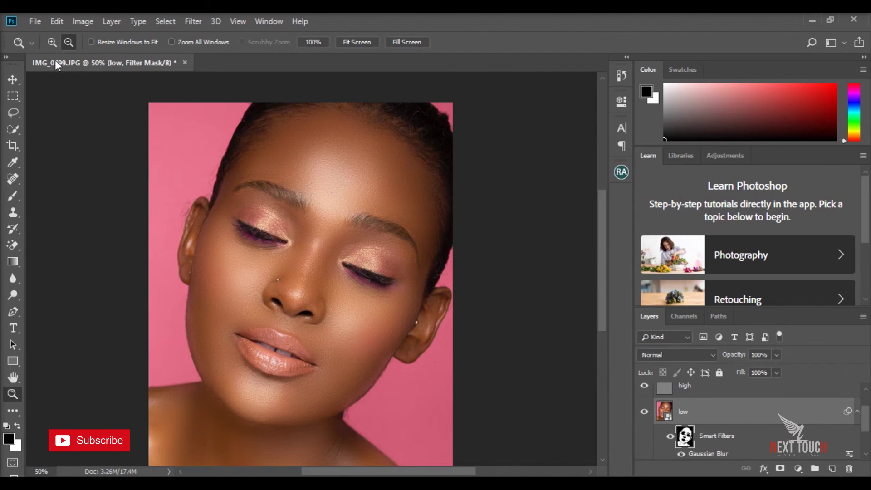
click(263, 294)
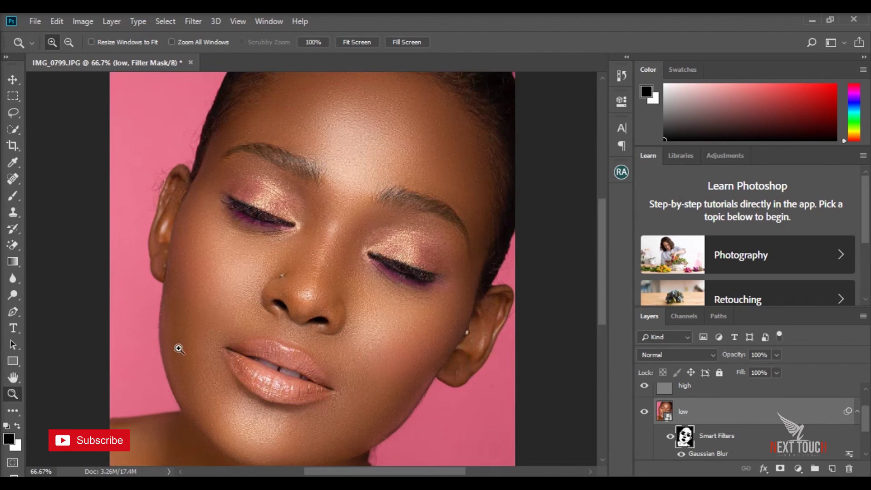
click(11, 178)
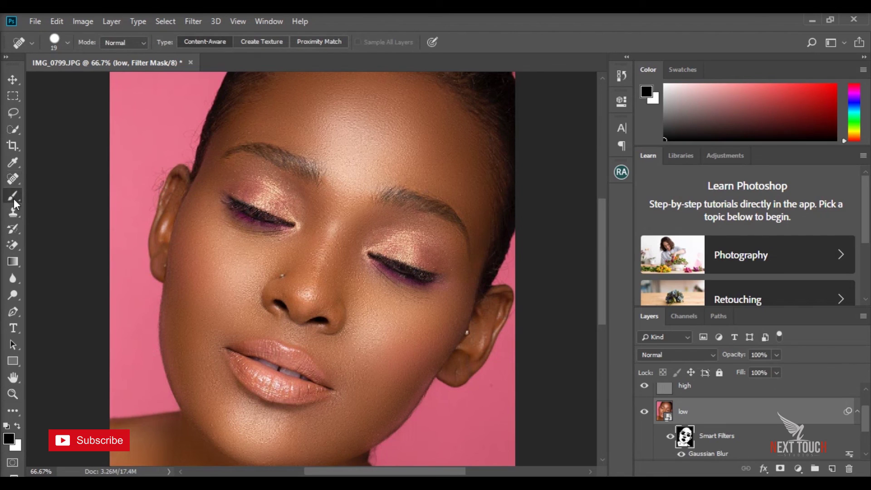
click(13, 198)
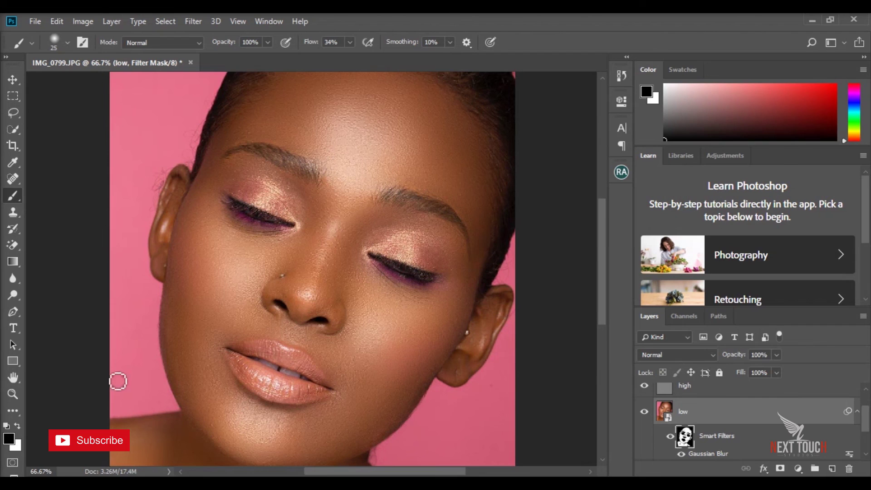
click(12, 394)
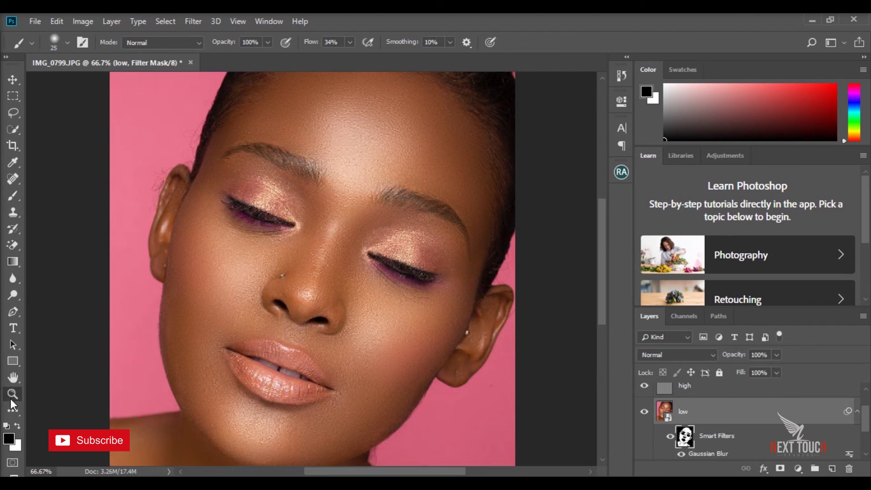
click(68, 42)
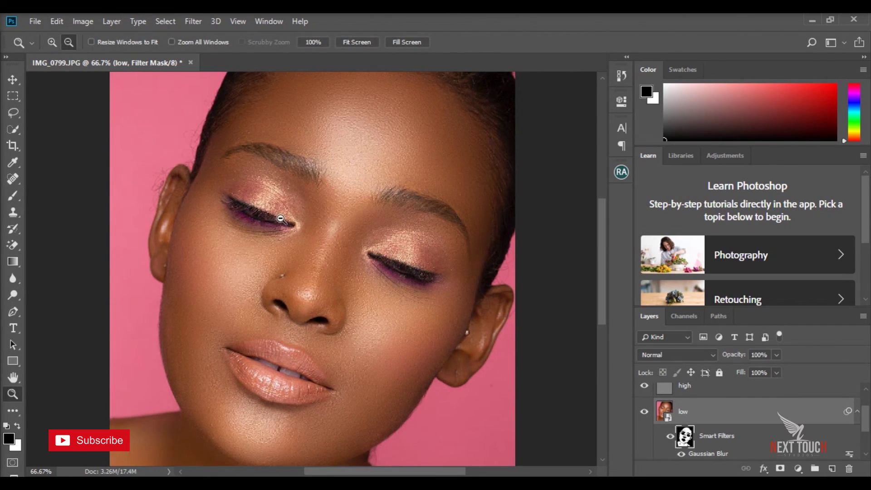
click(281, 218)
click(281, 218)
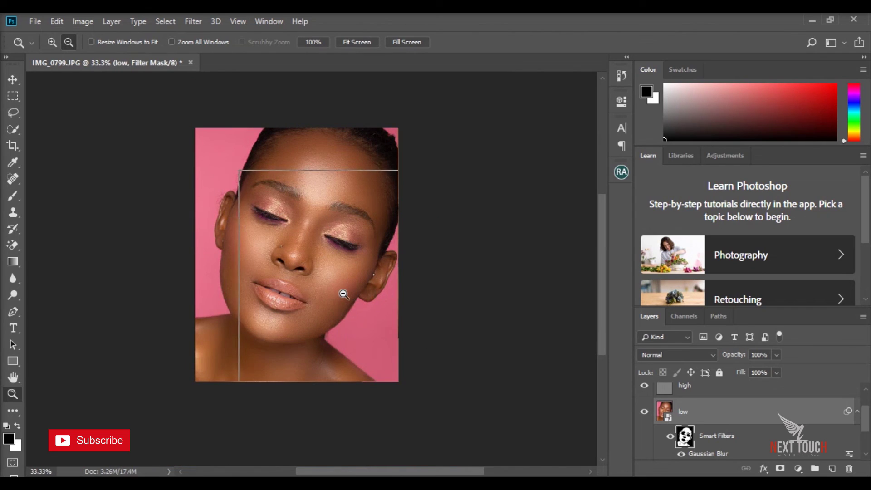
click(343, 293)
click(343, 294)
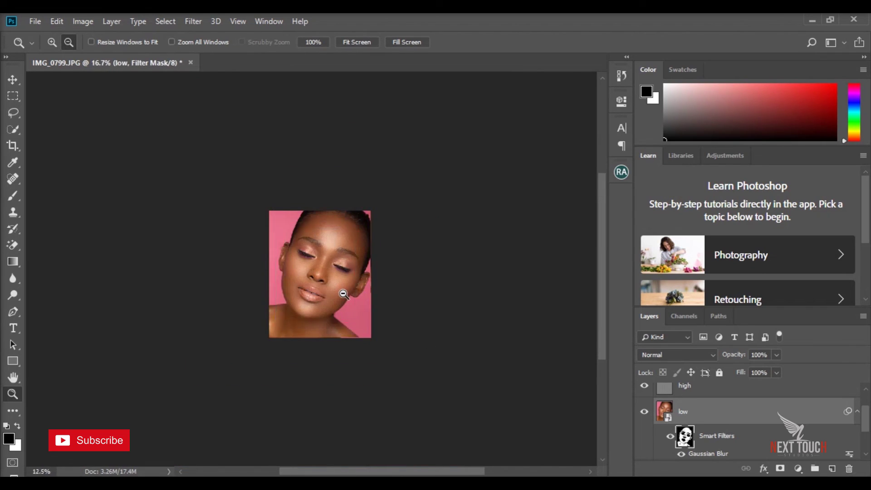
click(50, 41)
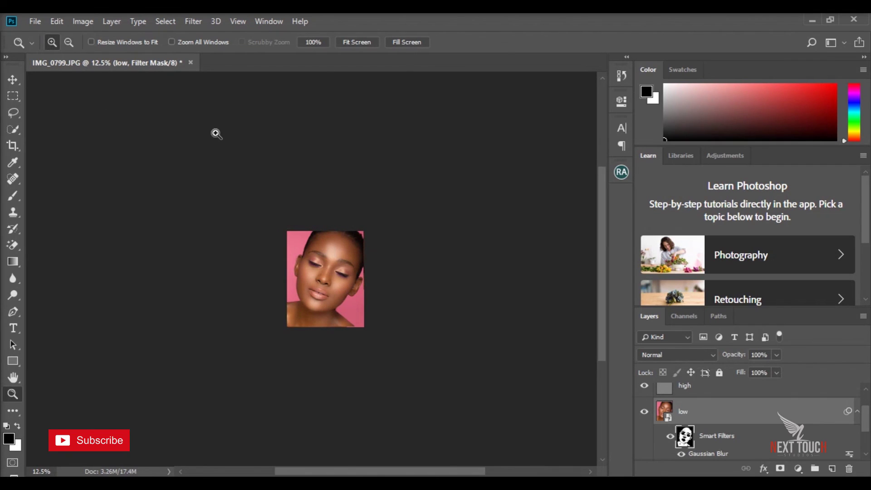
click(320, 199)
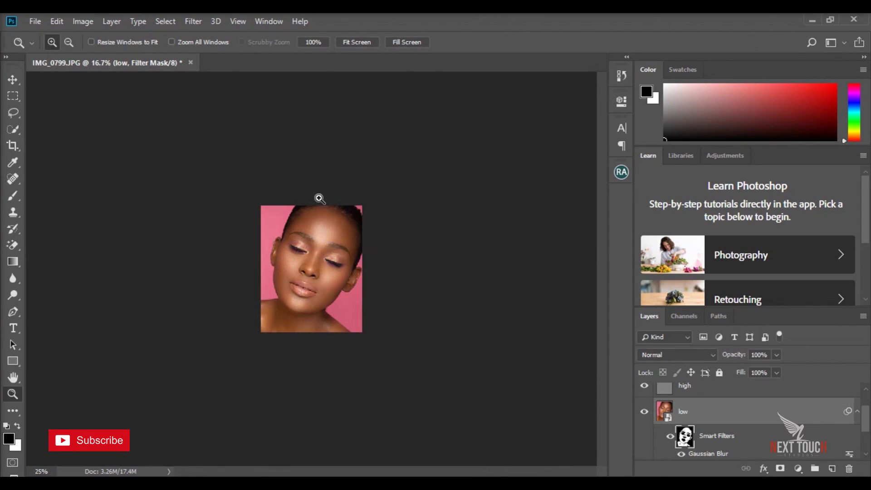
click(319, 198)
click(320, 198)
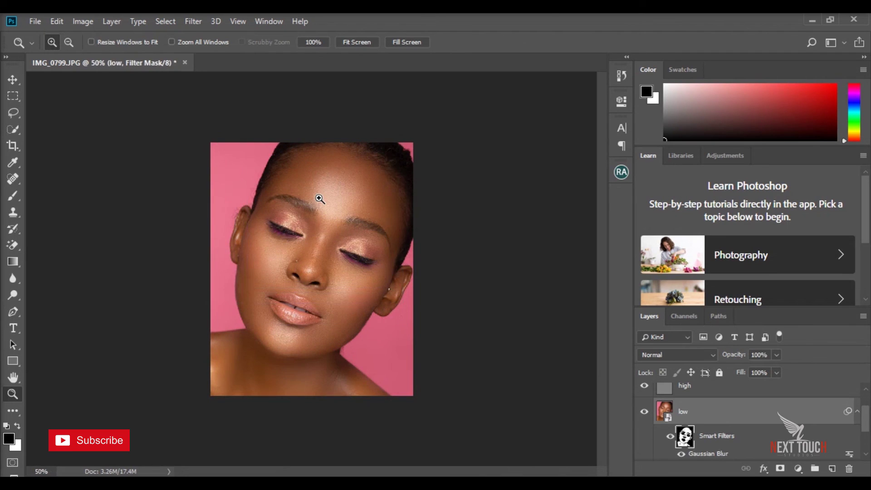
click(319, 198)
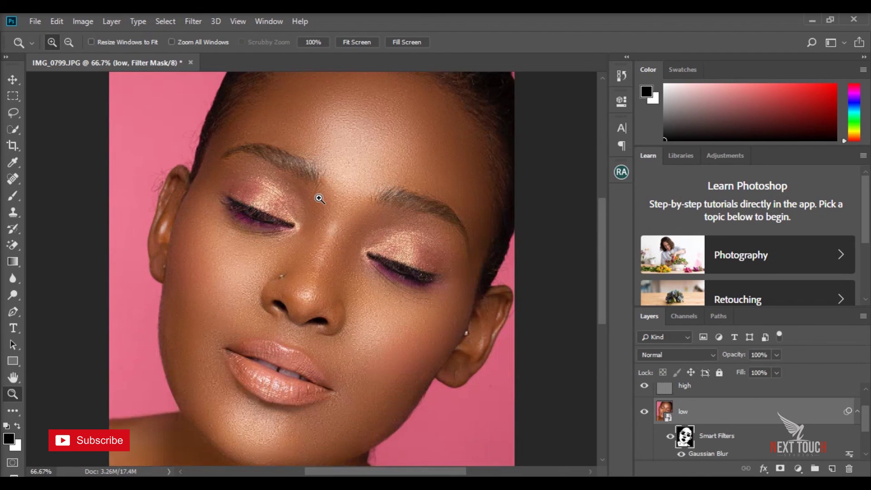
click(389, 203)
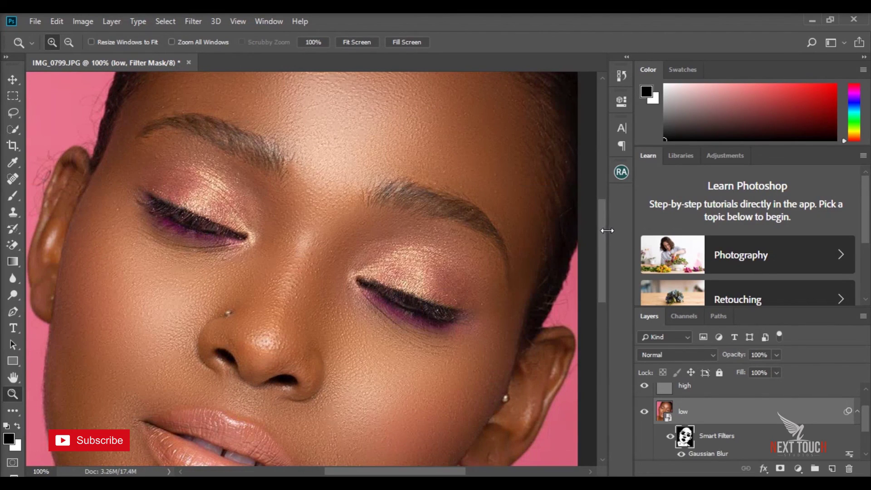
drag(602, 232, 603, 193)
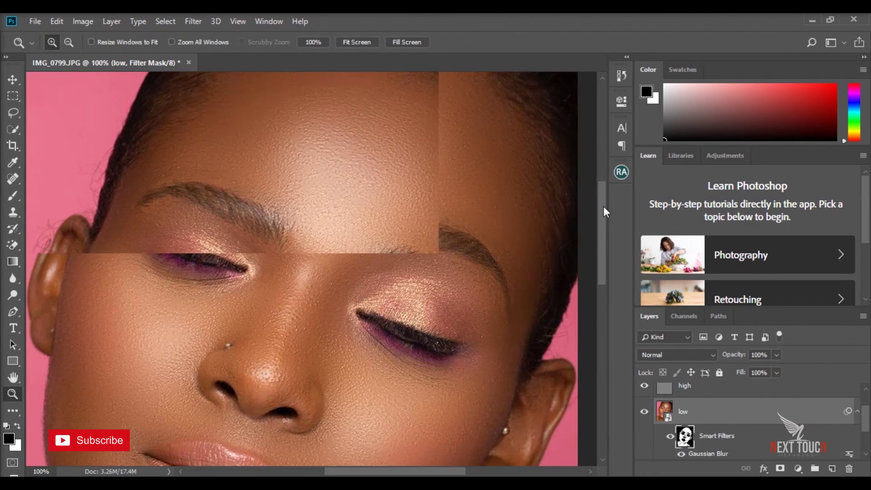
scroll(604, 193, down, 2)
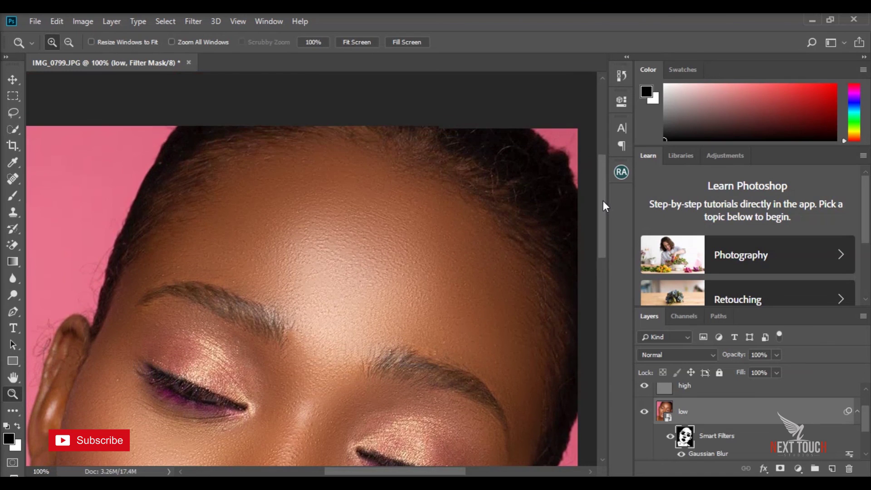